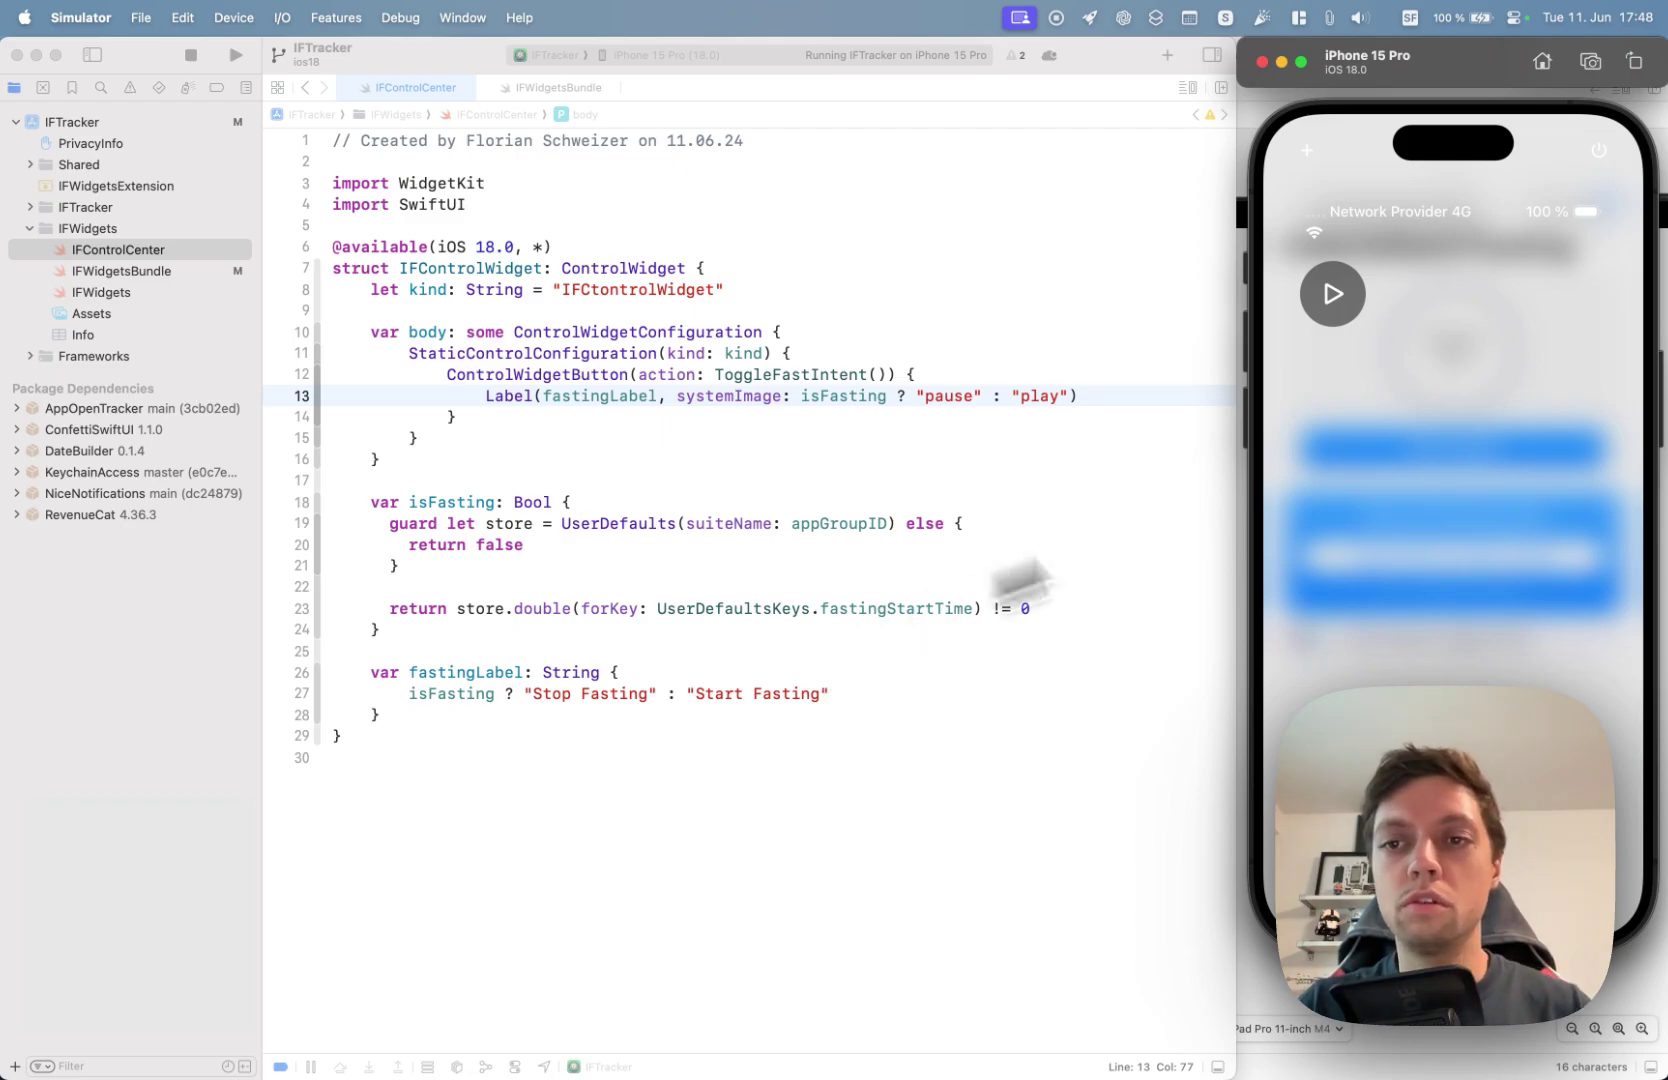
Step: Start a fast from the fasting app's Control Center control
{"action": "left_click", "coordinate": [1595, 447]}
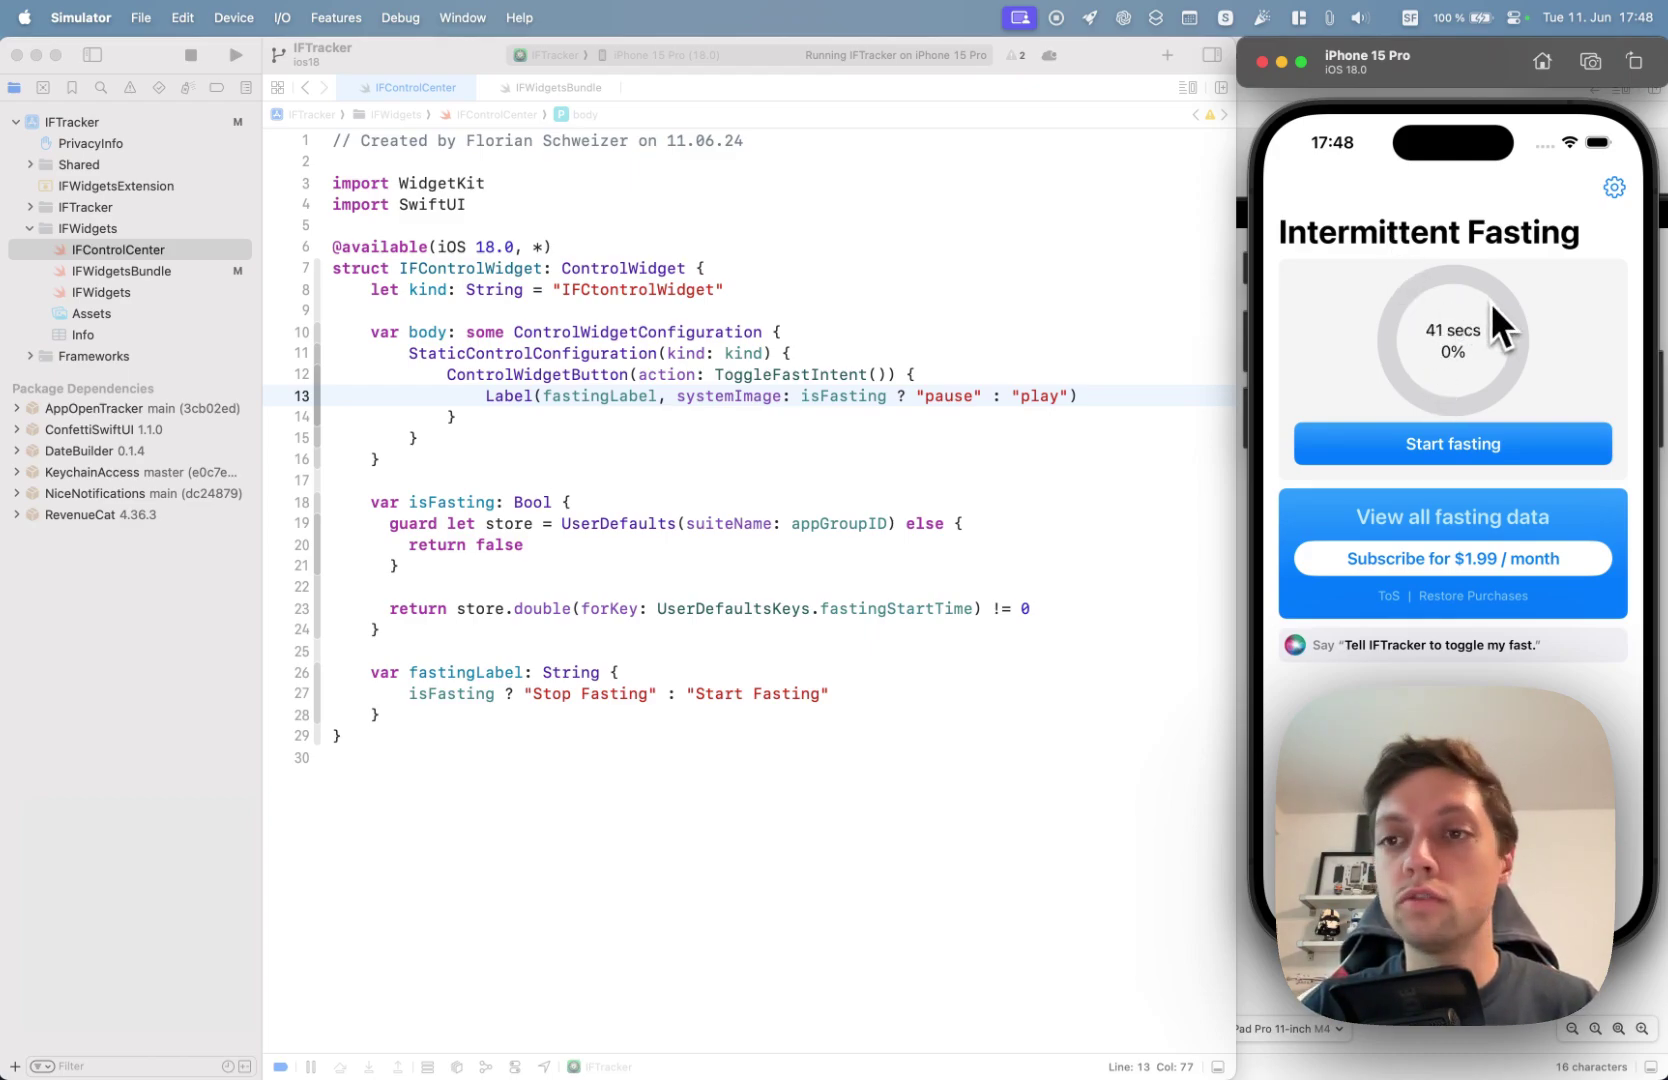
{"action": "left_click_drag", "start_coordinate": [1596, 137], "coordinate": [1544, 377]}
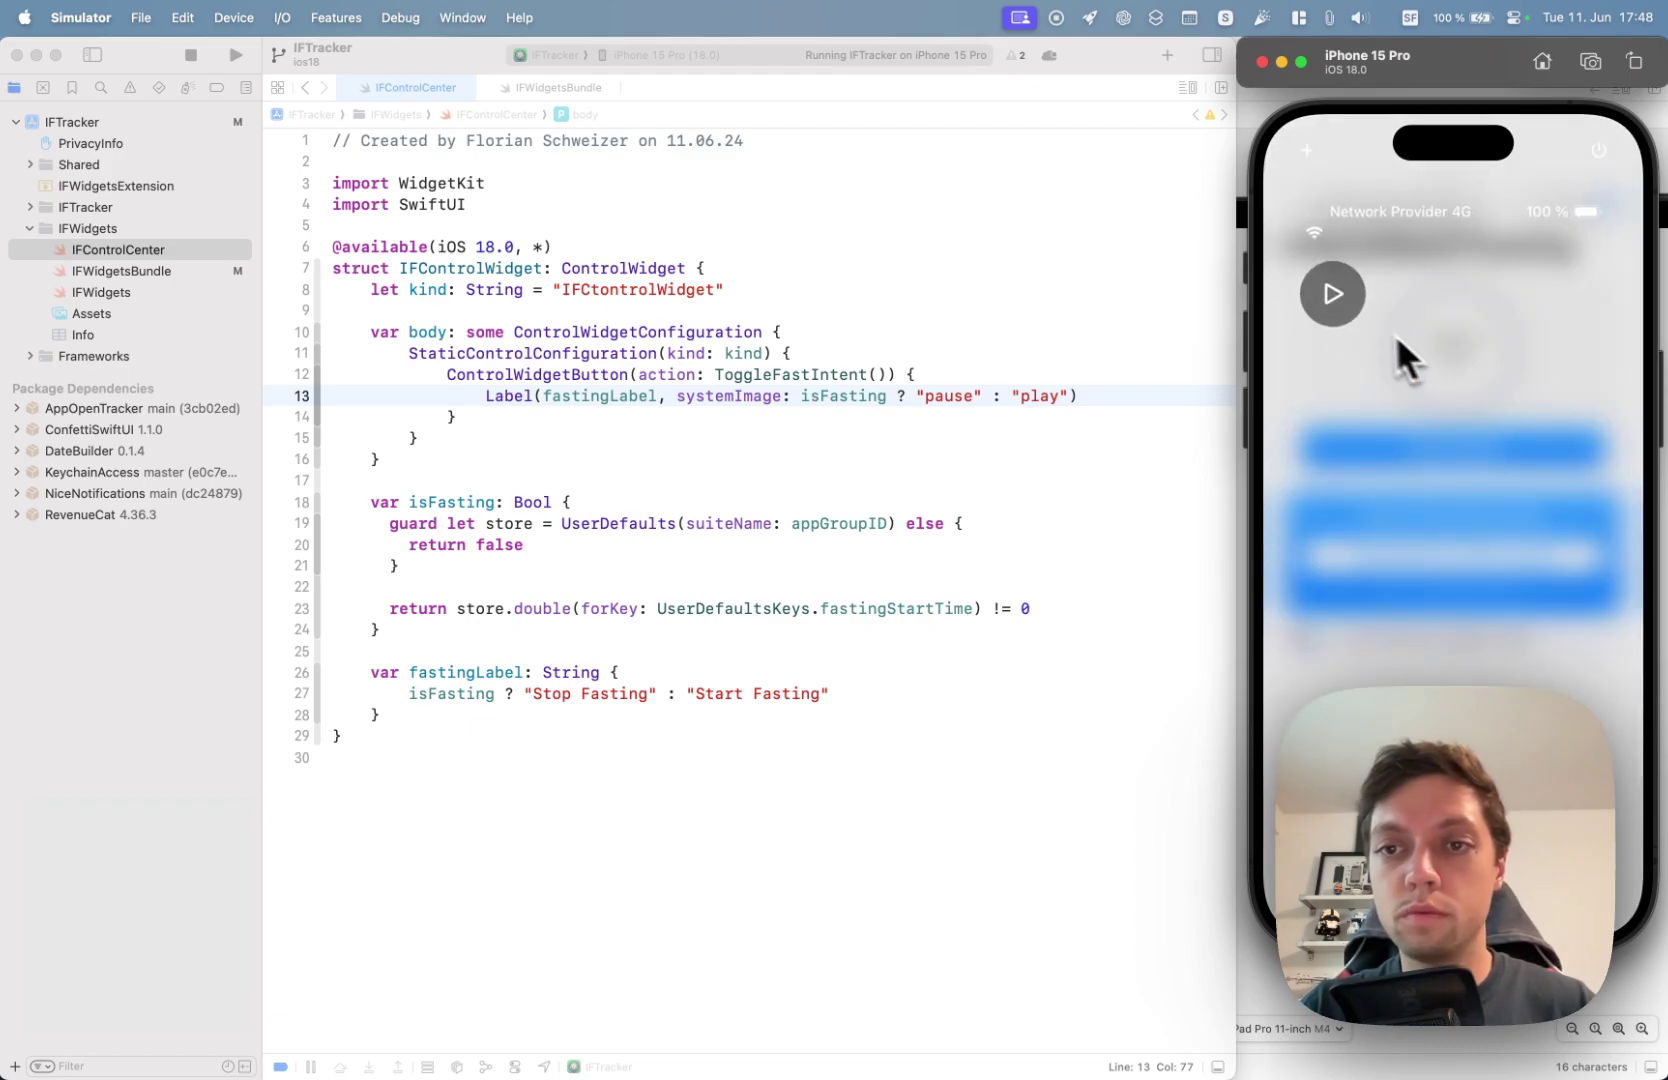
{"action": "left_click", "coordinate": [1333, 299]}
{"action": "left_click", "coordinate": [1394, 473]}
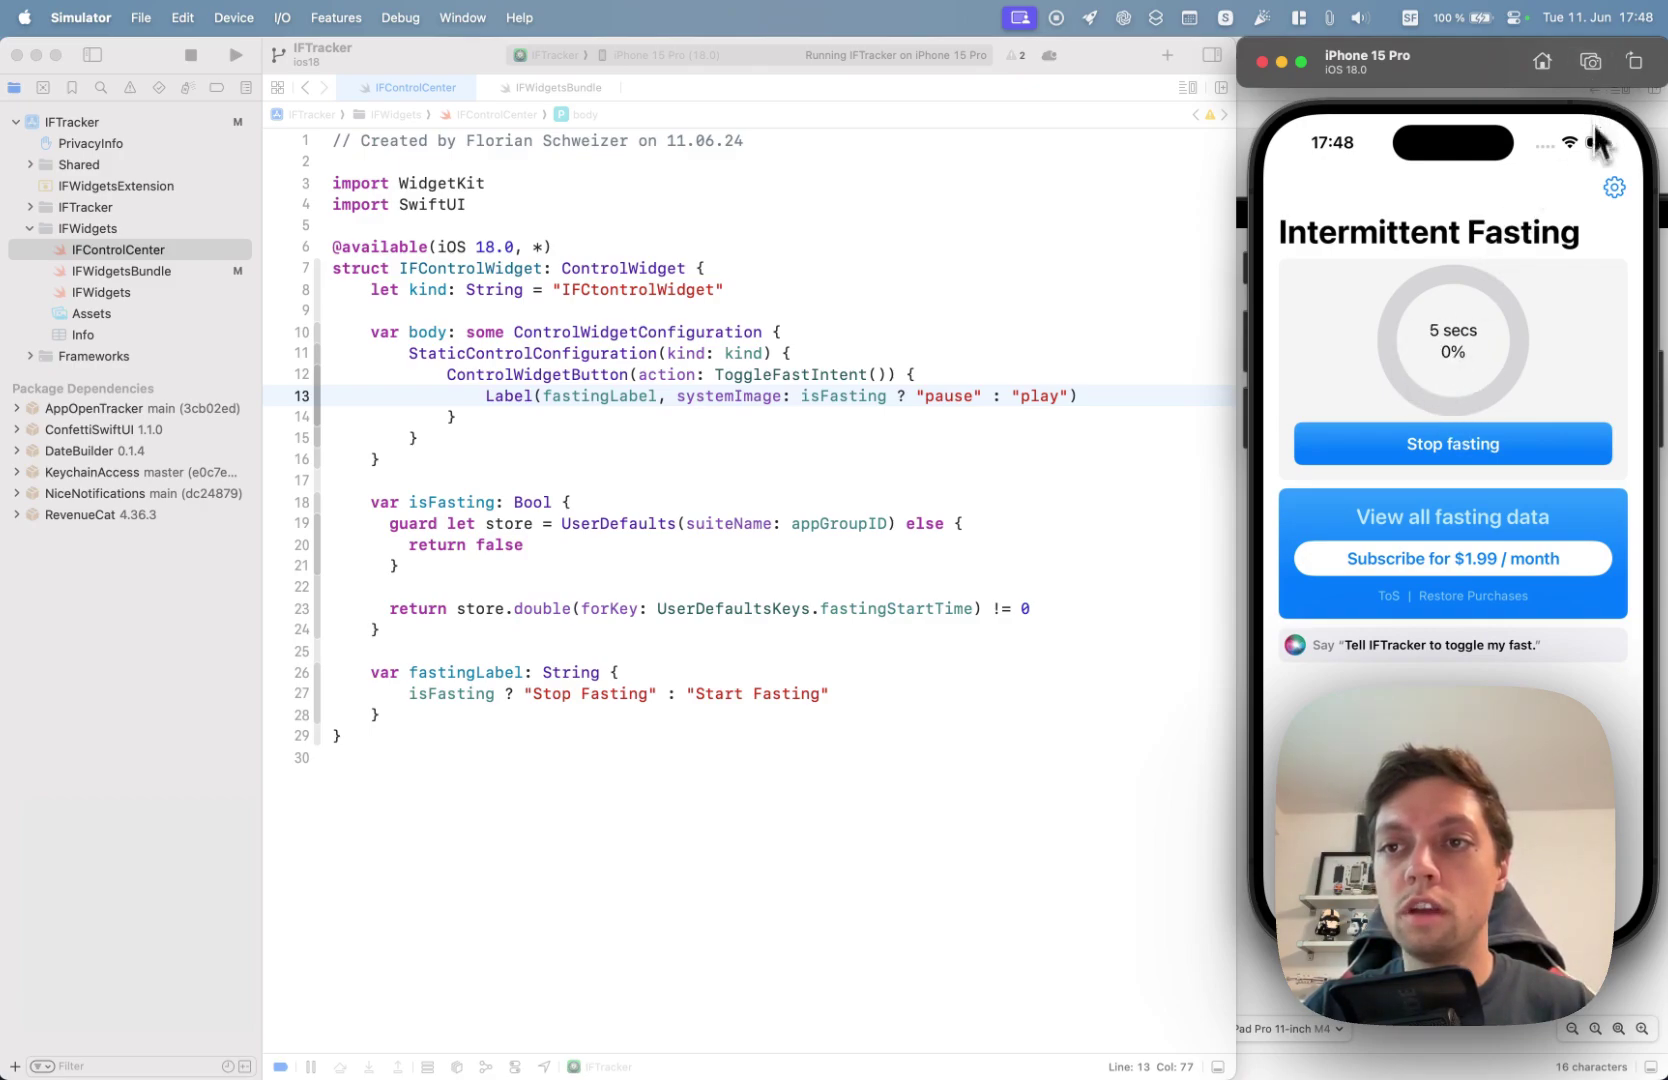
Step: Stop the fast from Control Center and return to the project's Xcode source
{"action": "left_click_drag", "start_coordinate": [1600, 141], "coordinate": [1523, 382]}
{"action": "left_click", "coordinate": [1334, 303]}
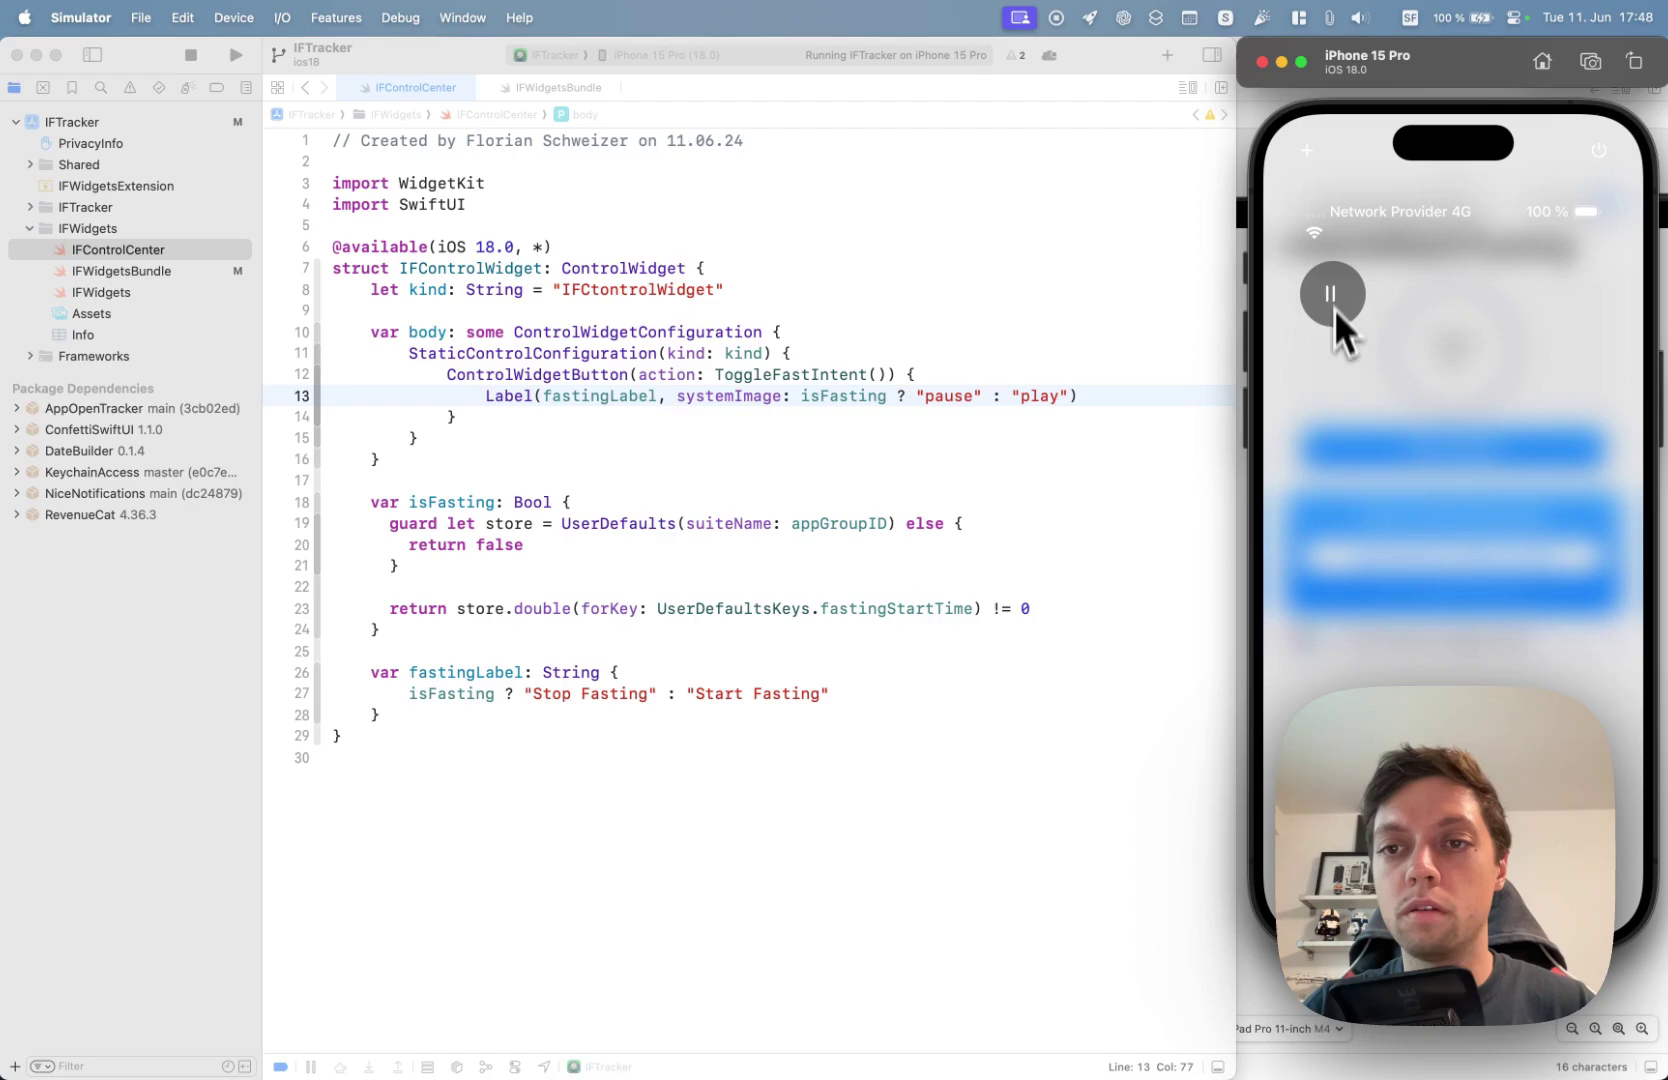
{"action": "left_click", "coordinate": [1349, 554]}
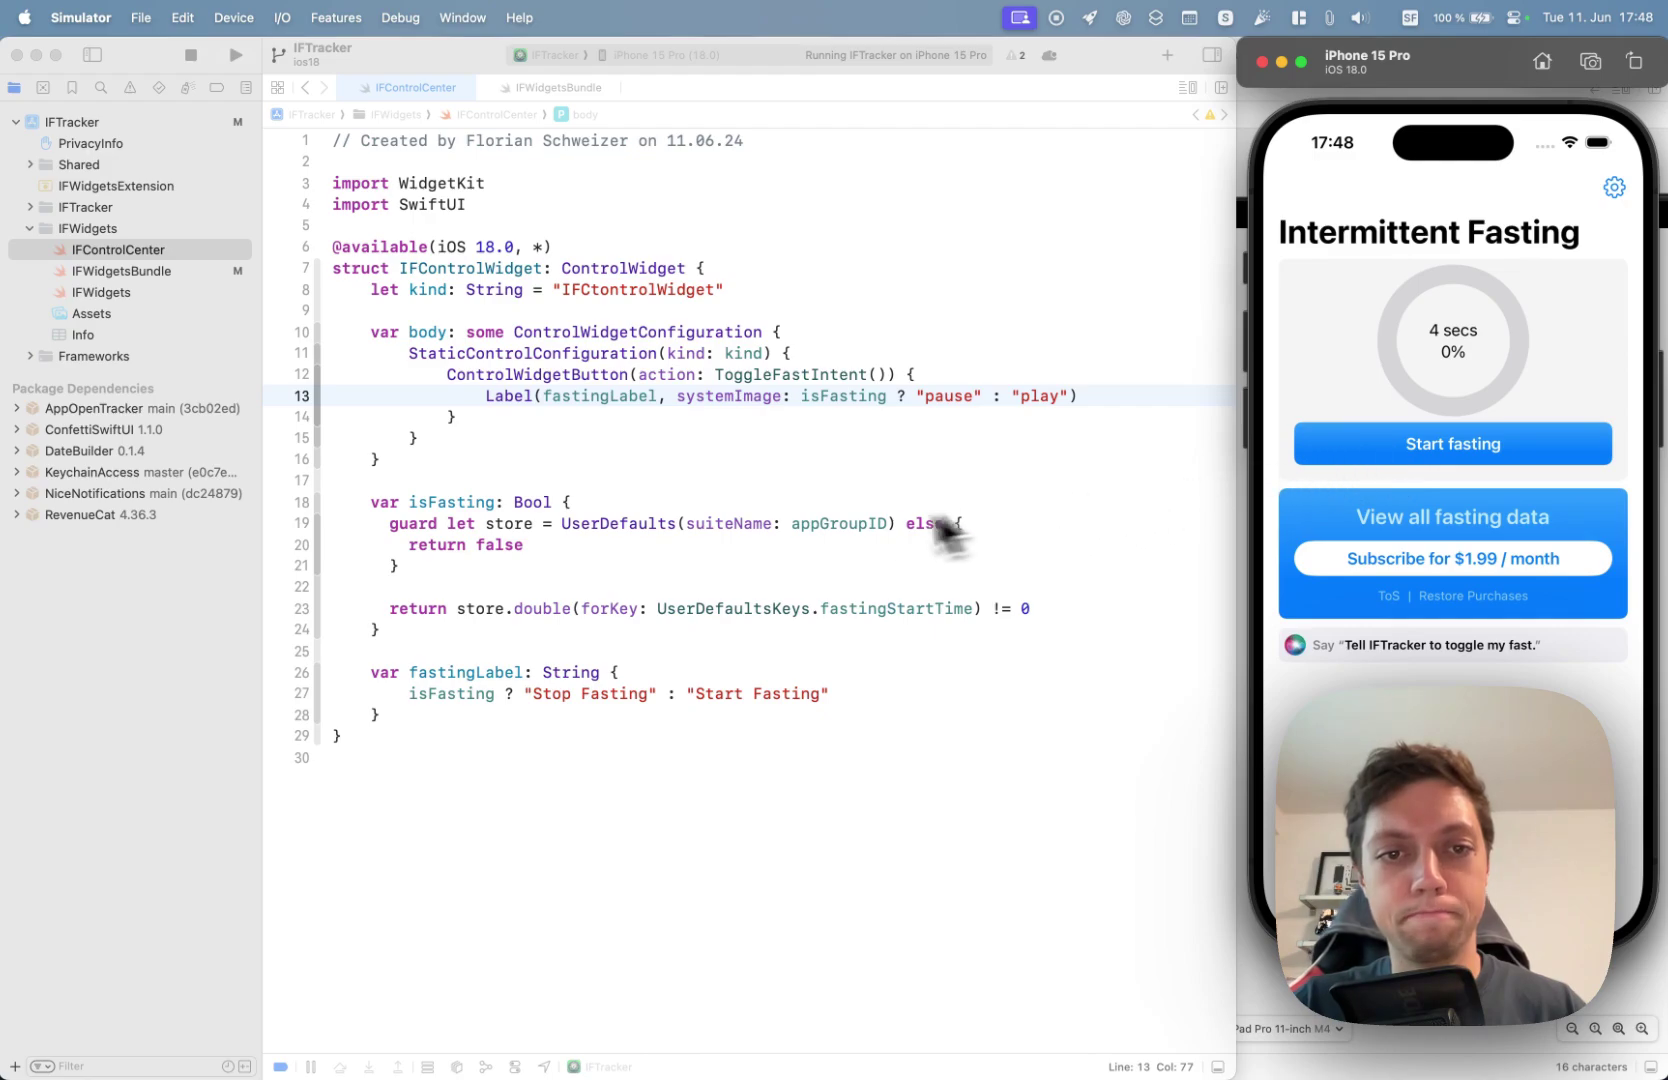
{"action": "key", "text": "super+Tab"}
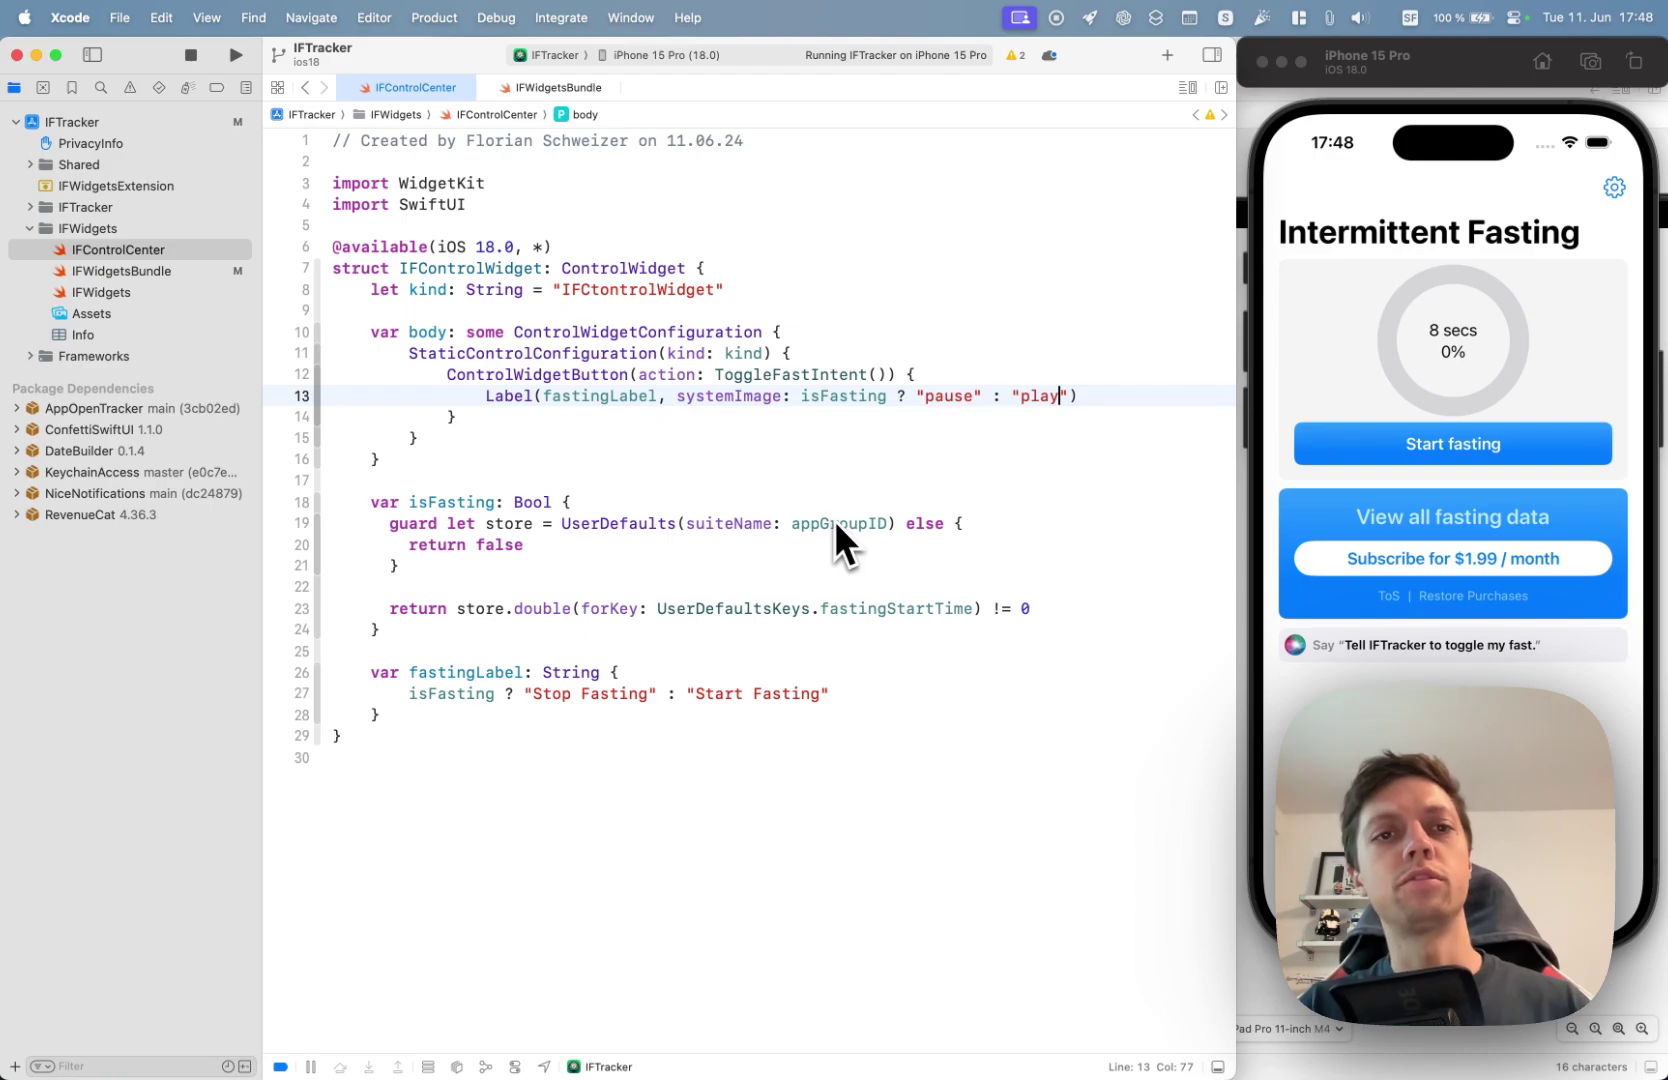
{"action": "left_click", "coordinate": [547, 86]}
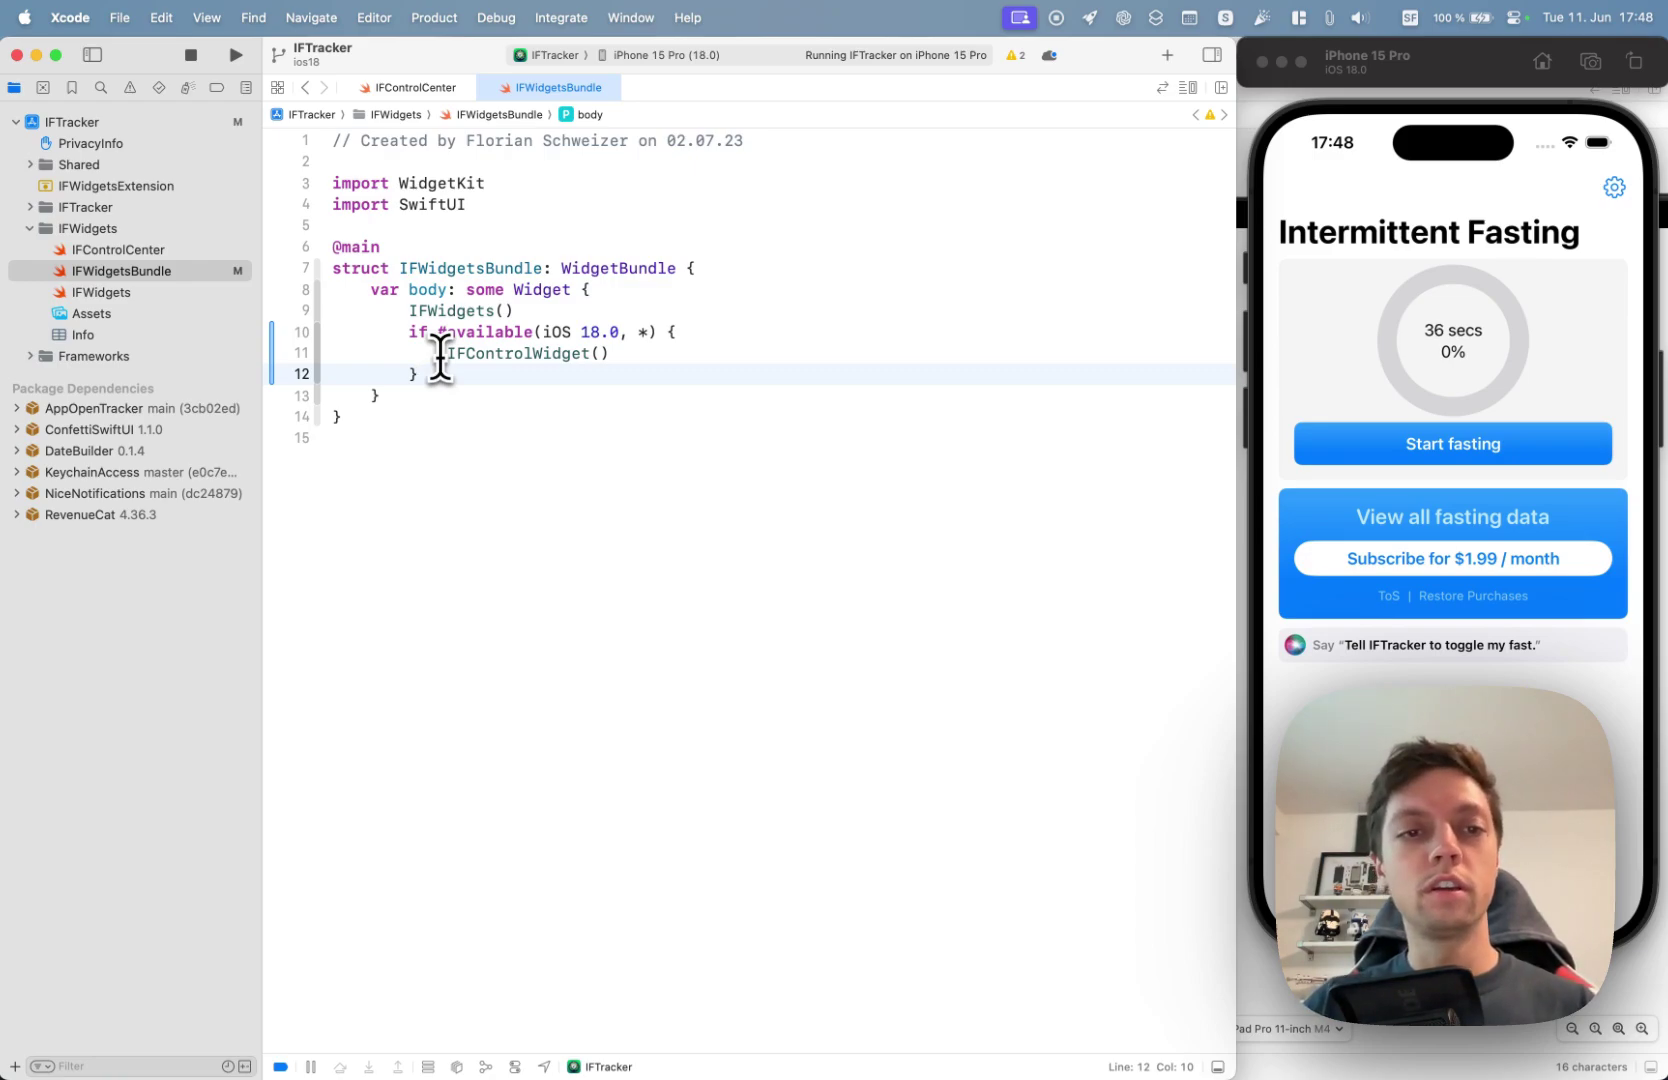
{"action": "double_click", "coordinate": [616, 267]}
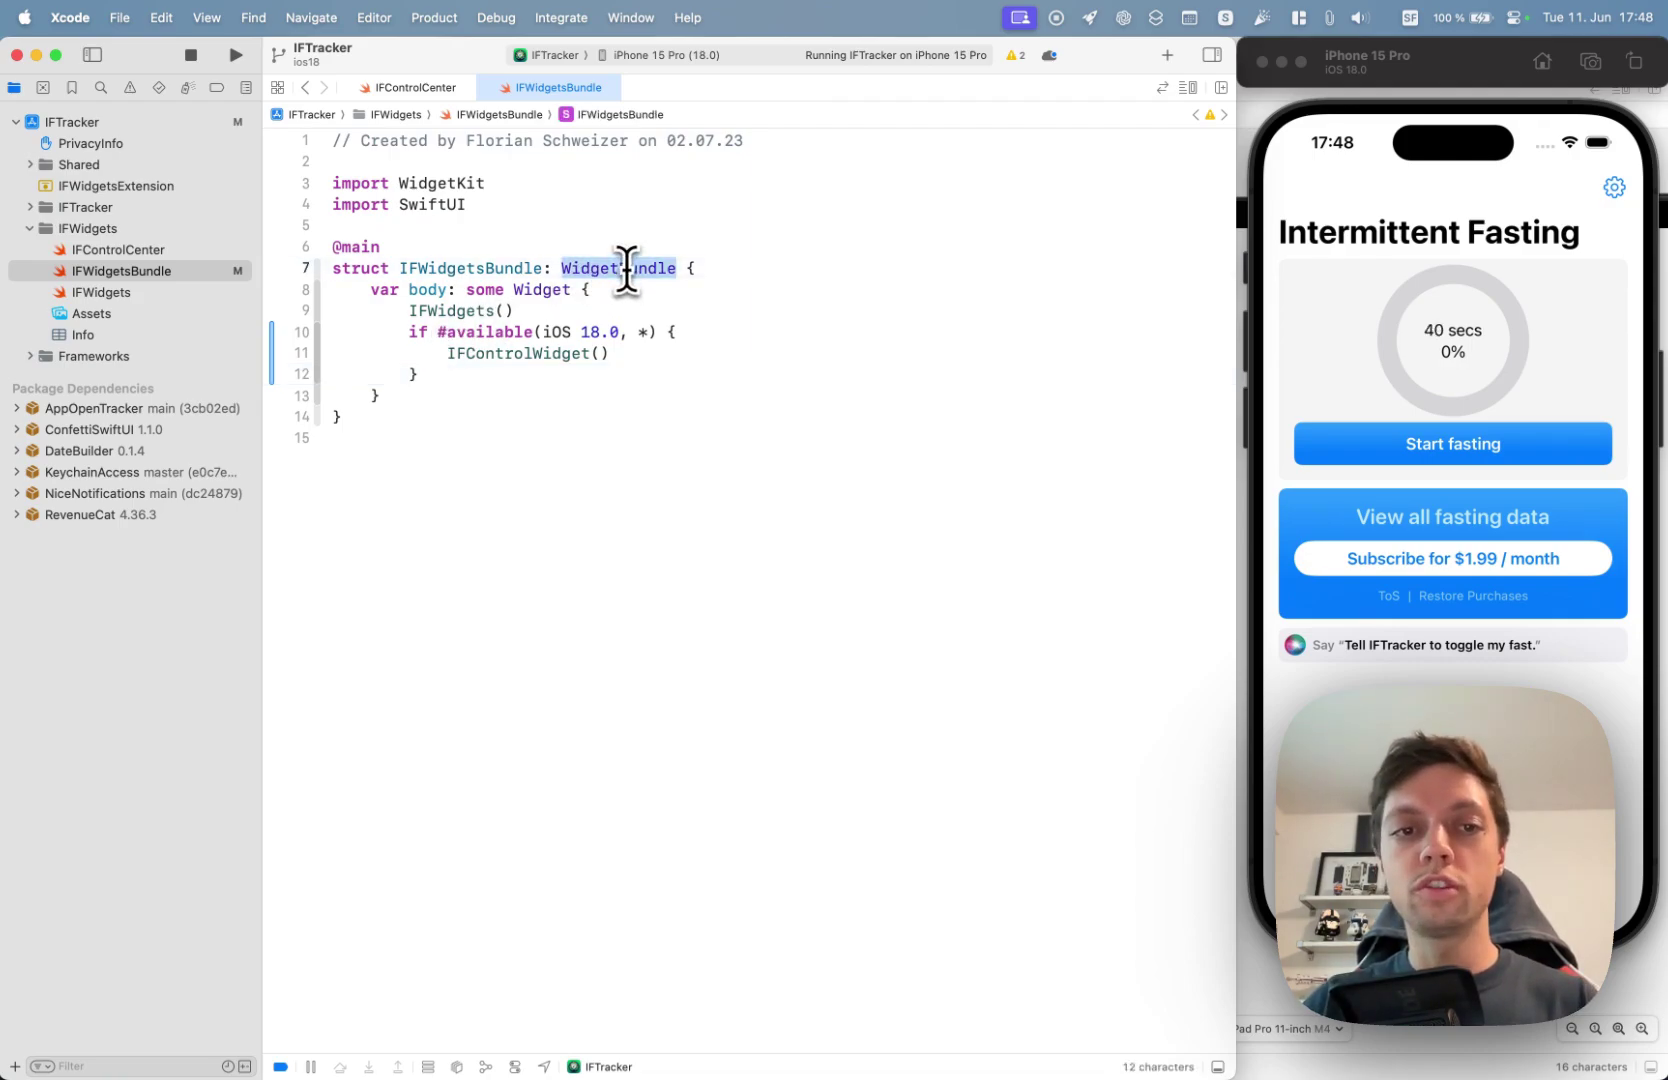
{"action": "left_click_drag", "start_coordinate": [409, 310], "coordinate": [513, 310]}
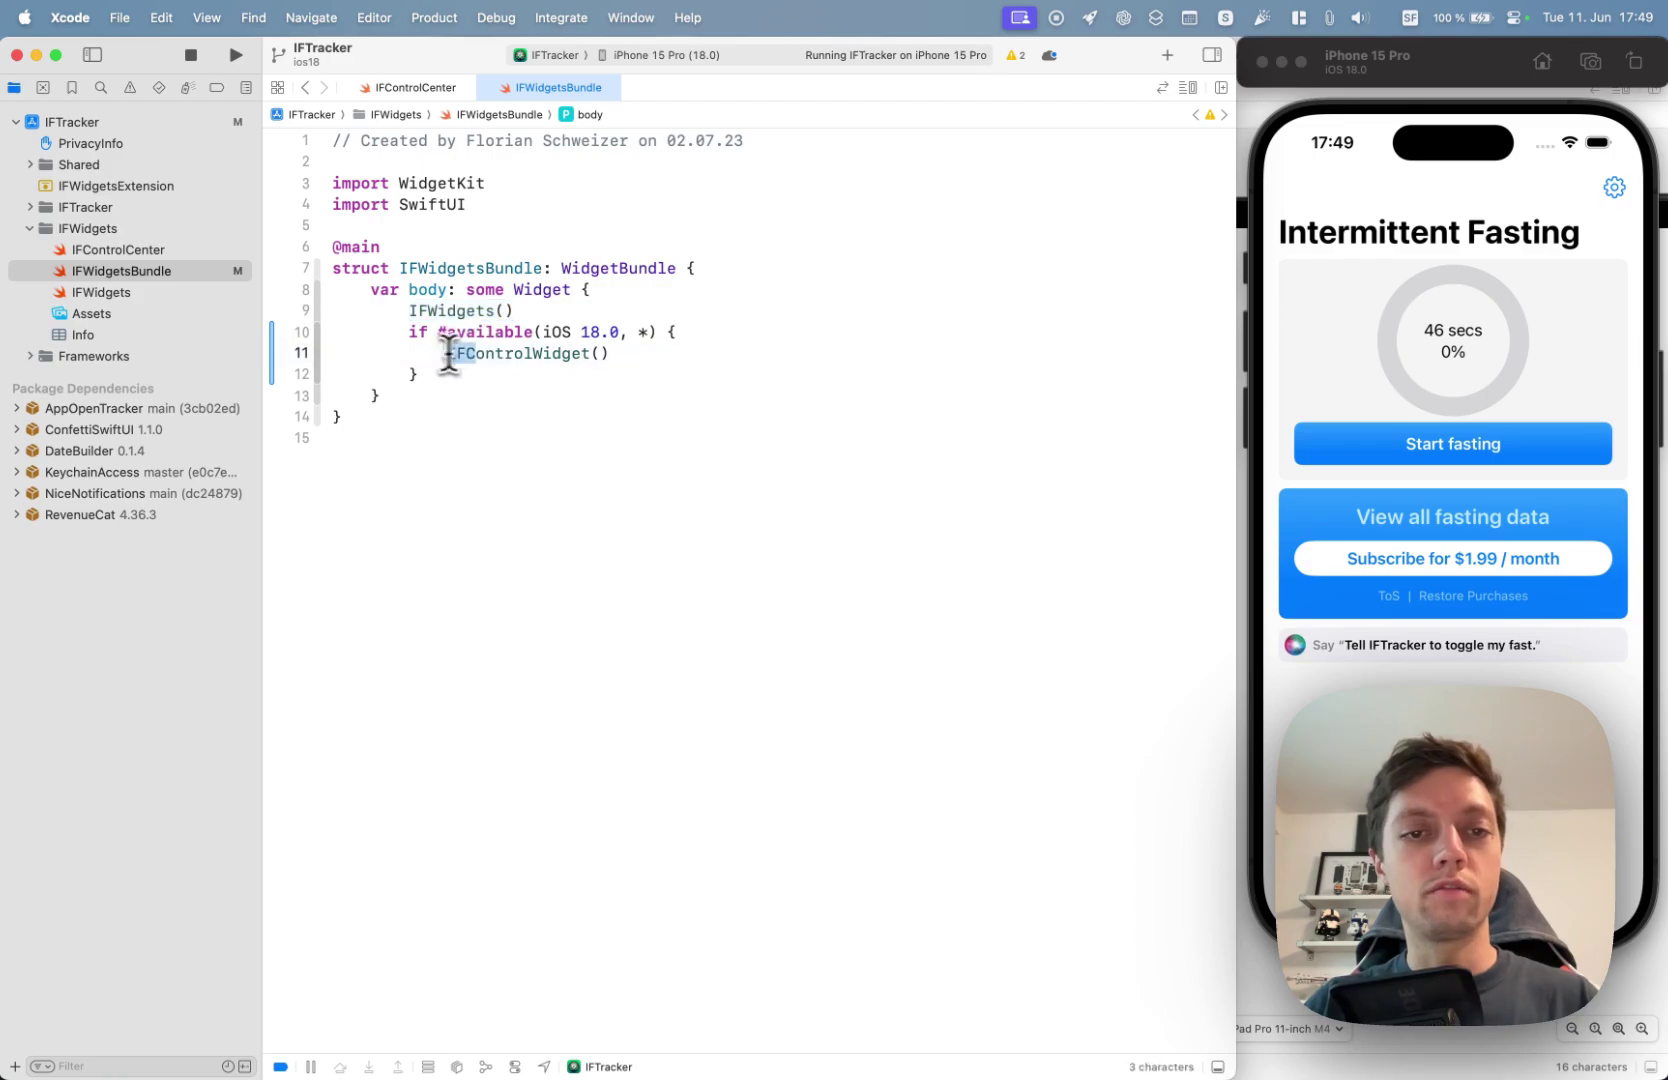
{"action": "left_click_drag", "start_coordinate": [448, 353], "coordinate": [610, 353]}
{"action": "left_click", "coordinate": [612, 353]}
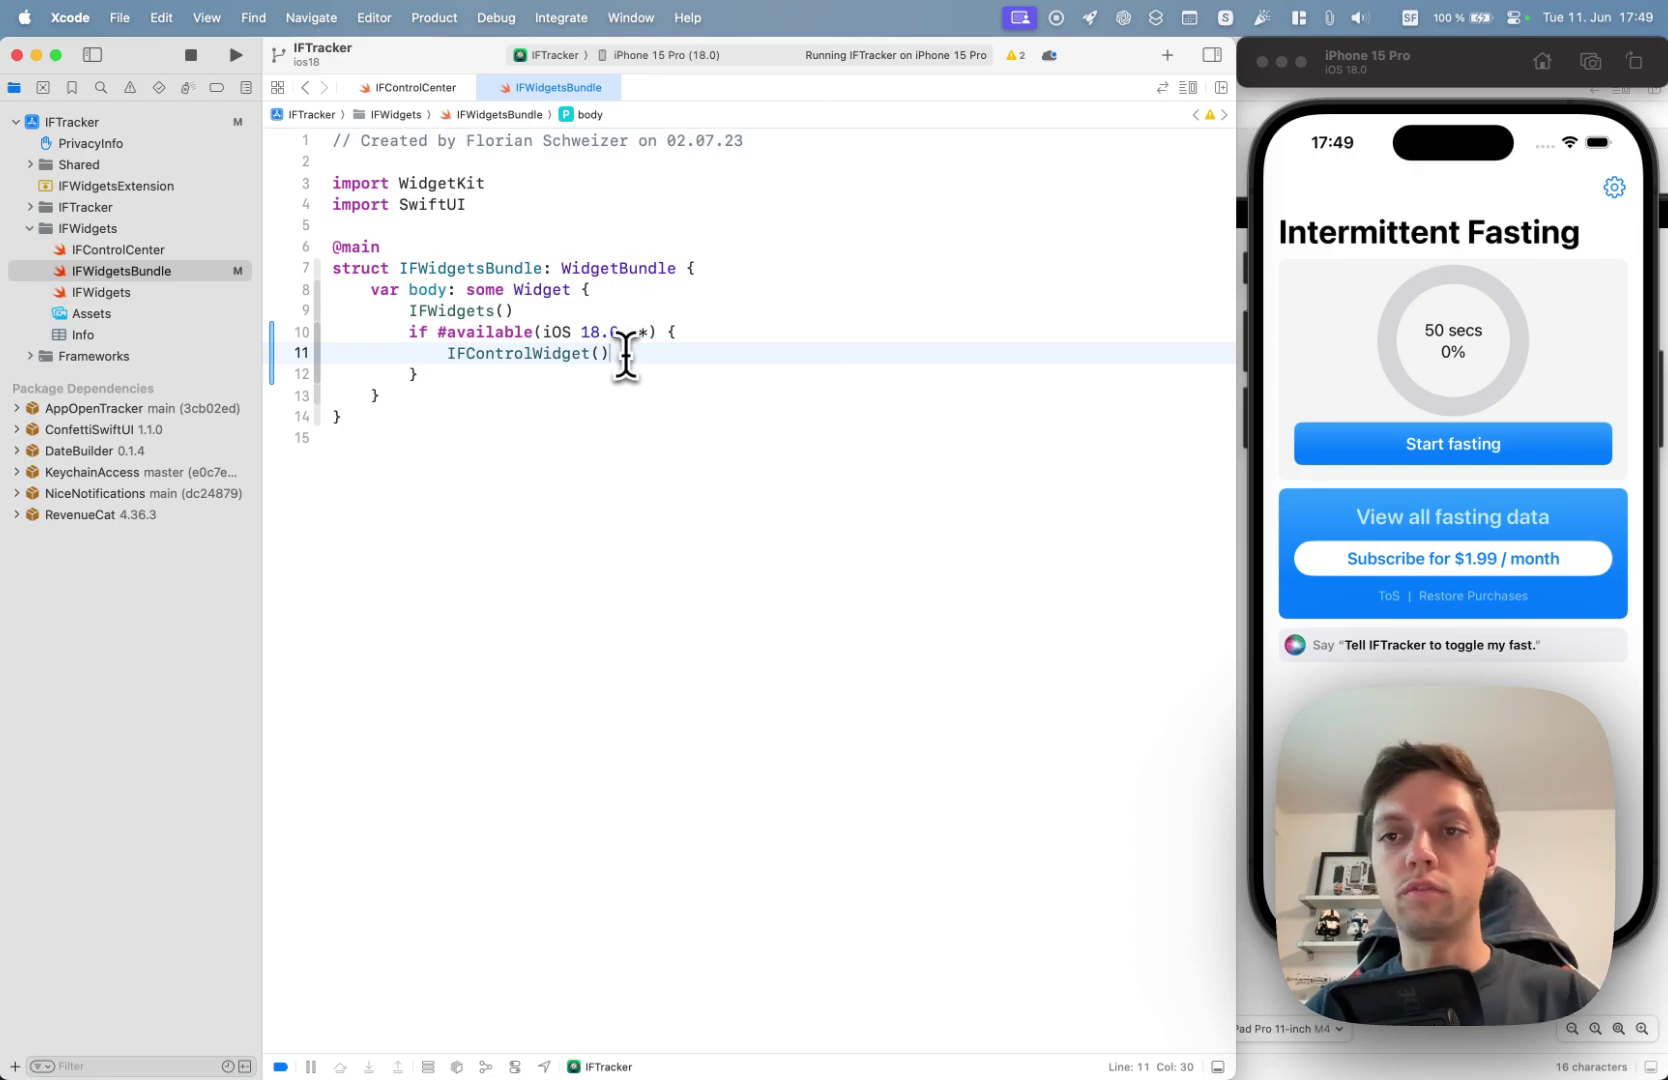
{"action": "left_click", "coordinate": [414, 86]}
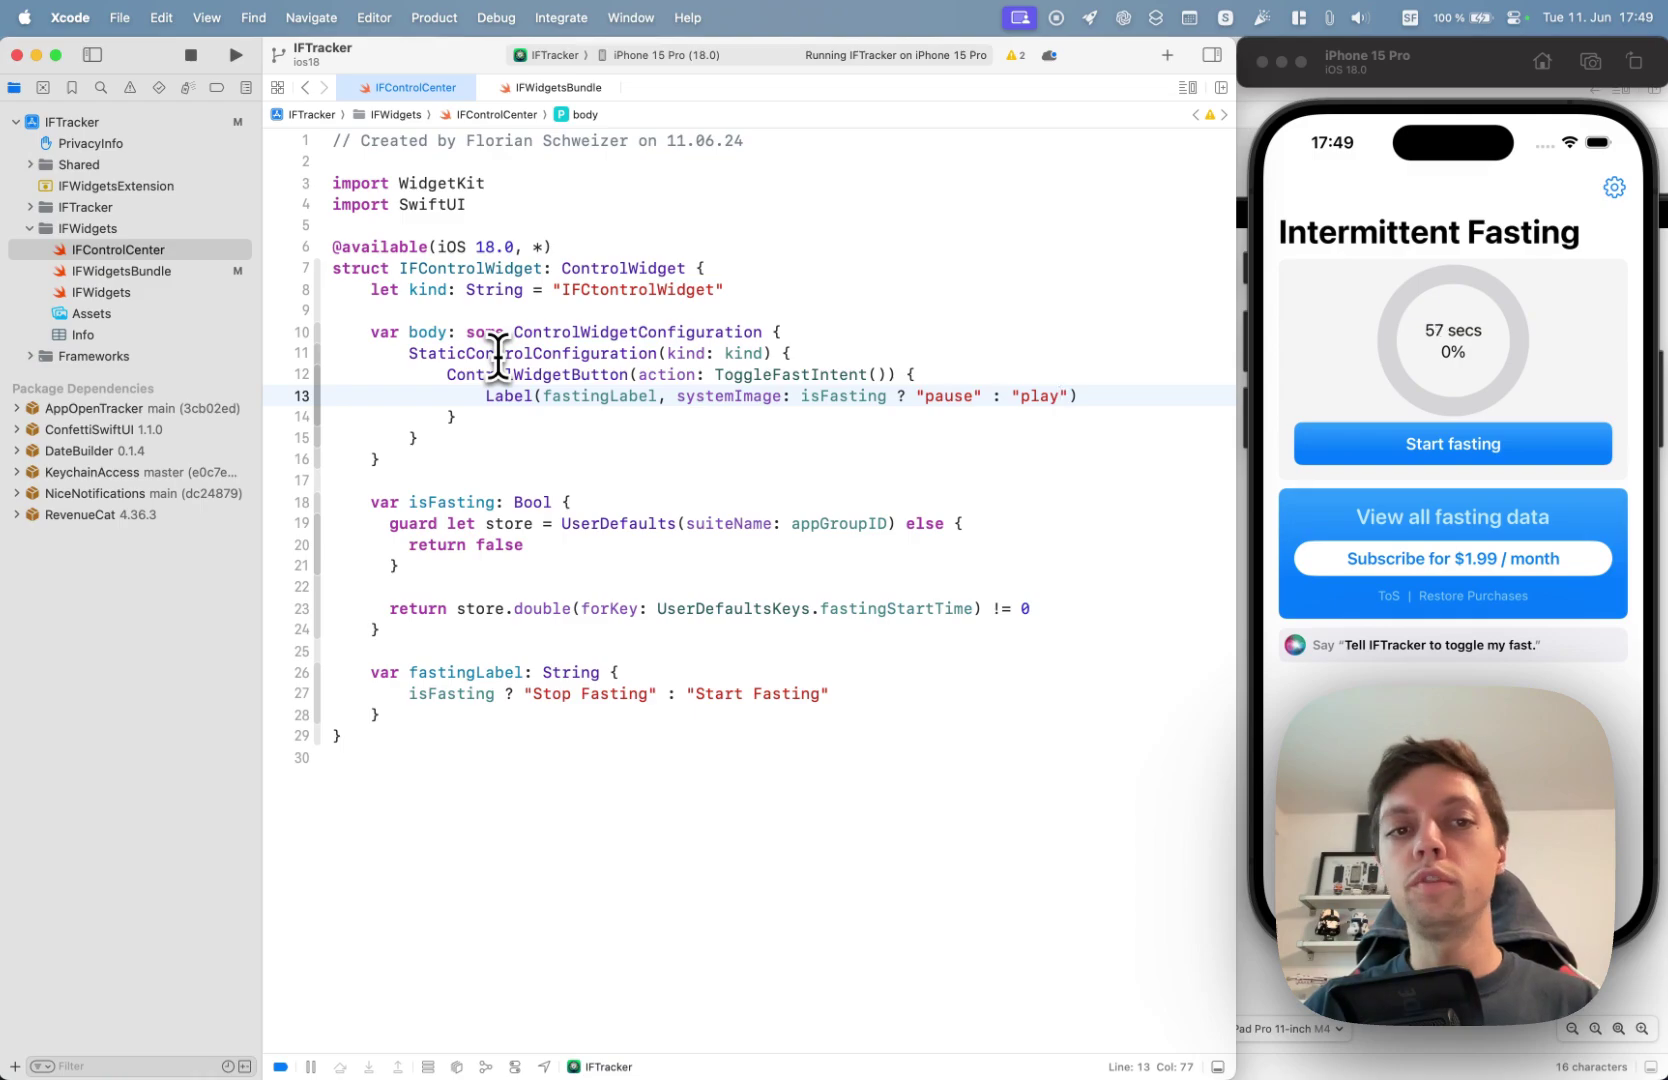
{"action": "double_click", "coordinate": [610, 267]}
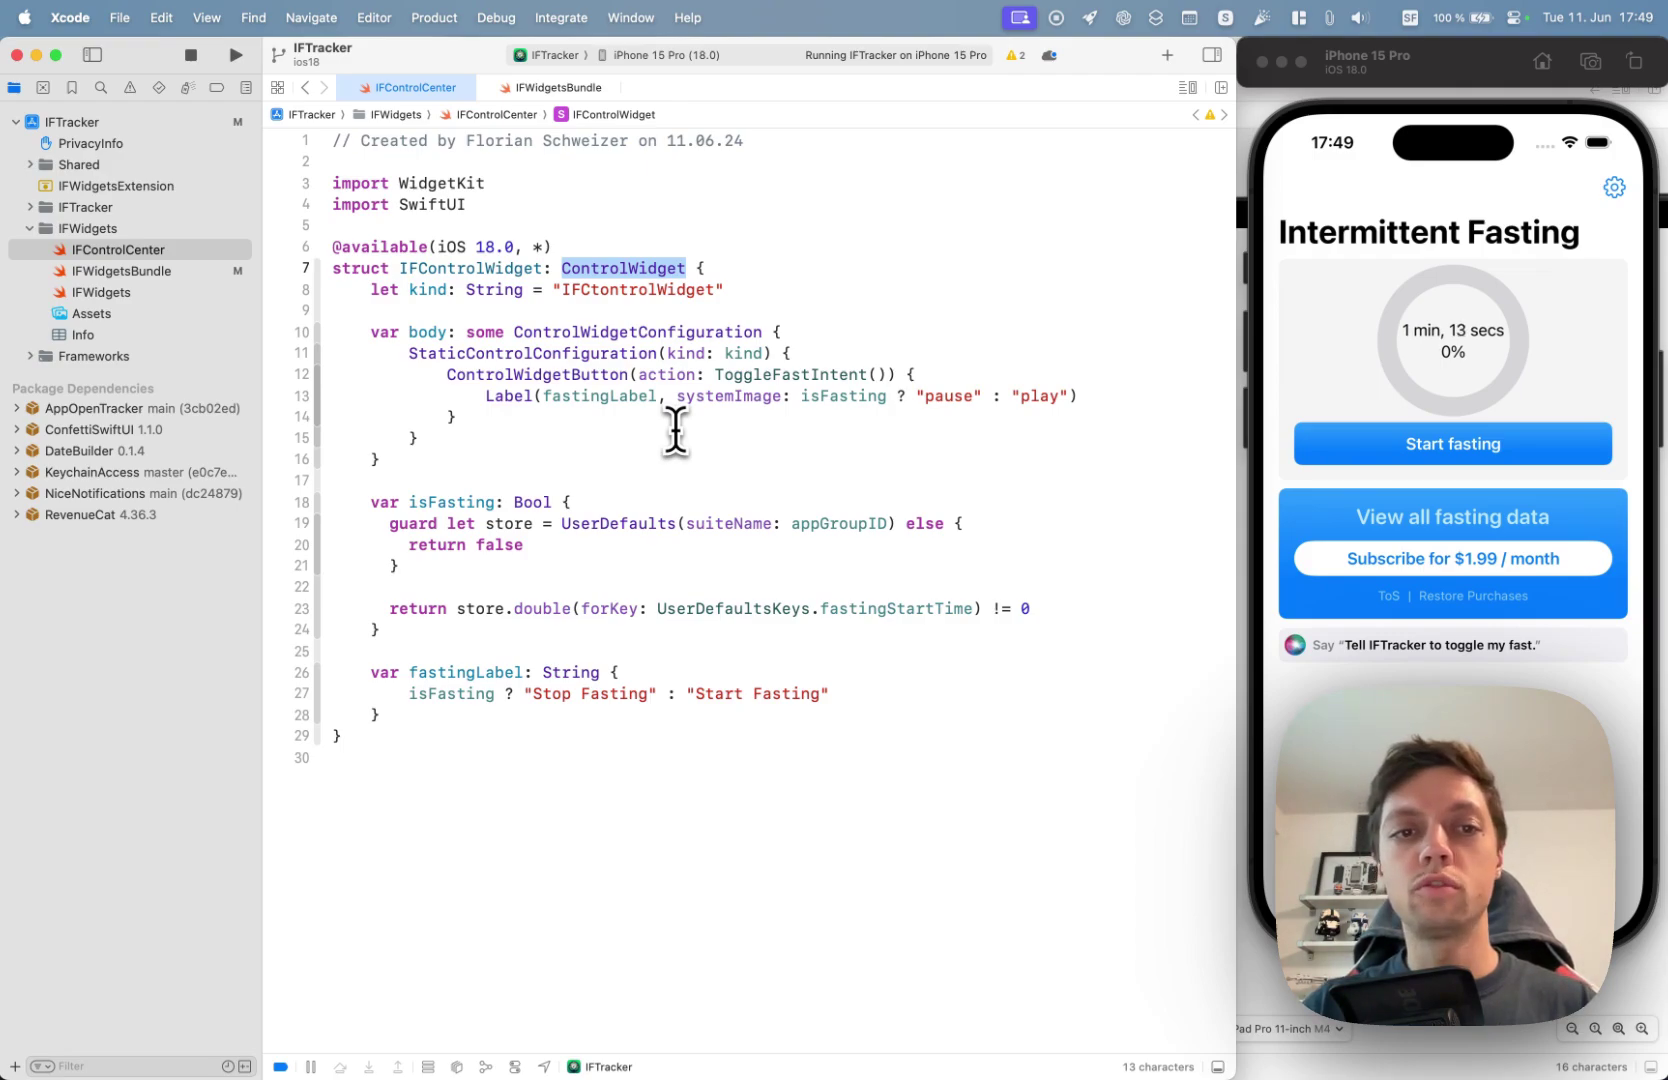
{"action": "left_click_drag", "start_coordinate": [370, 290], "coordinate": [738, 292]}
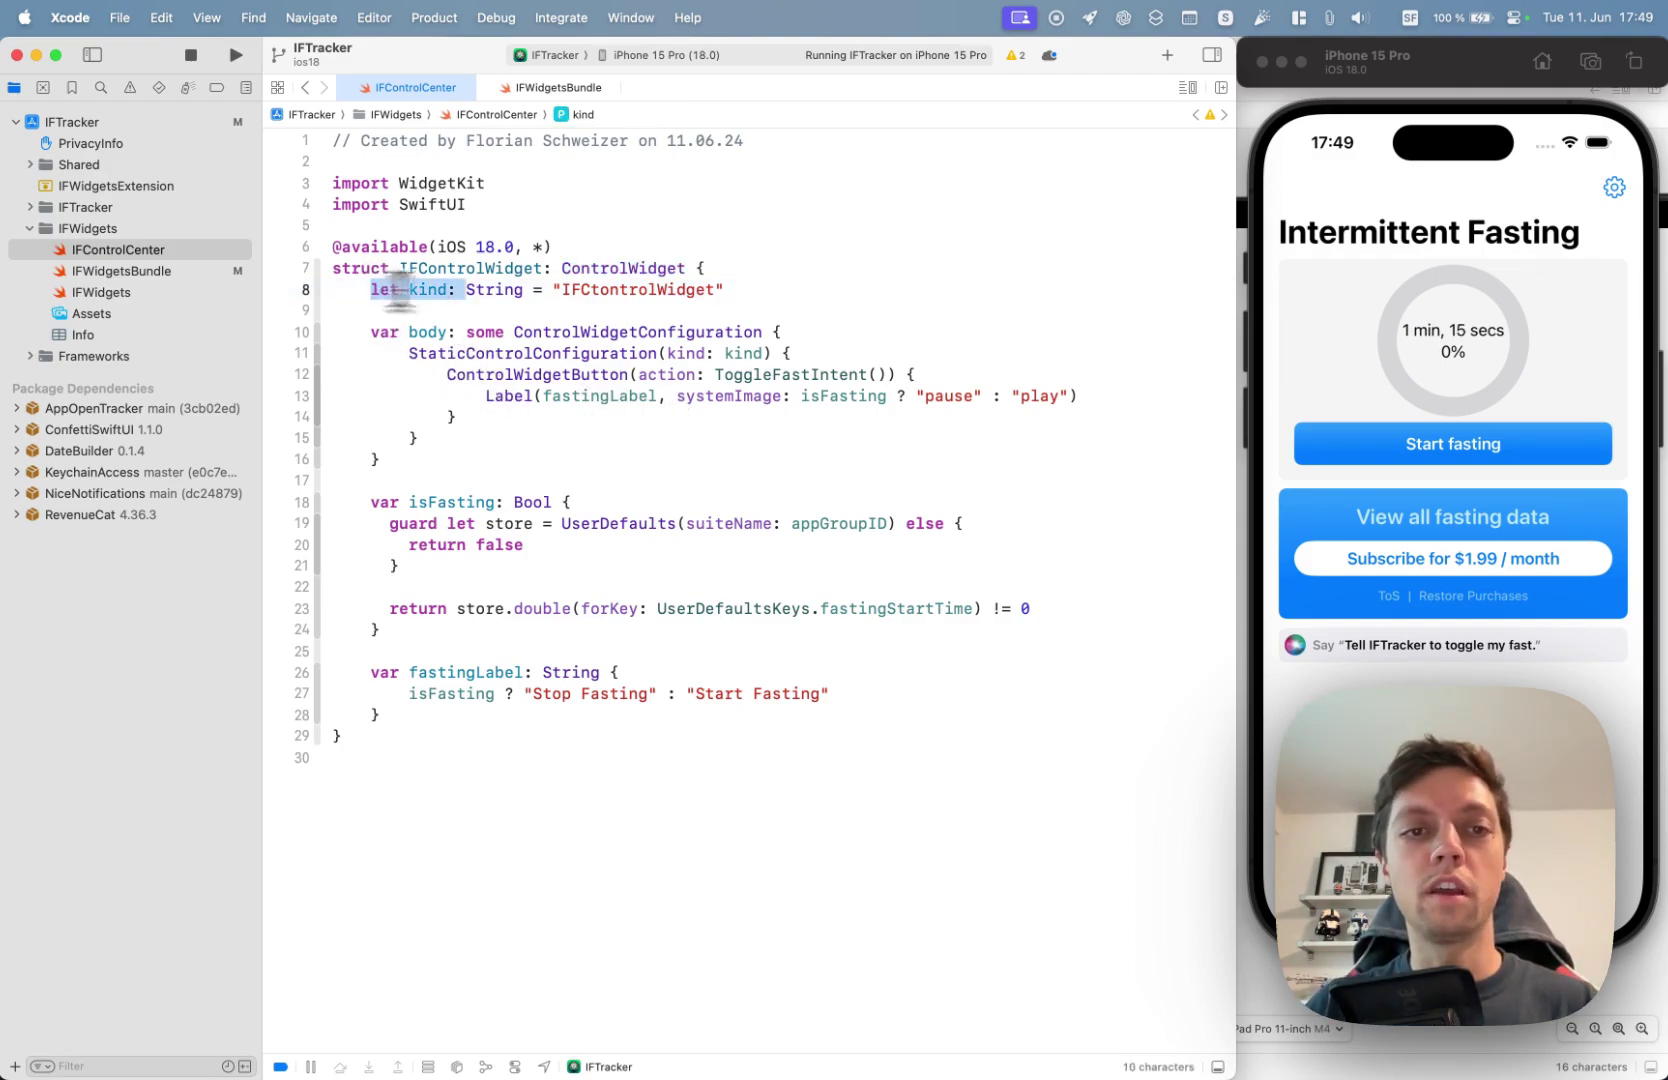
{"action": "left_click", "coordinate": [738, 290]}
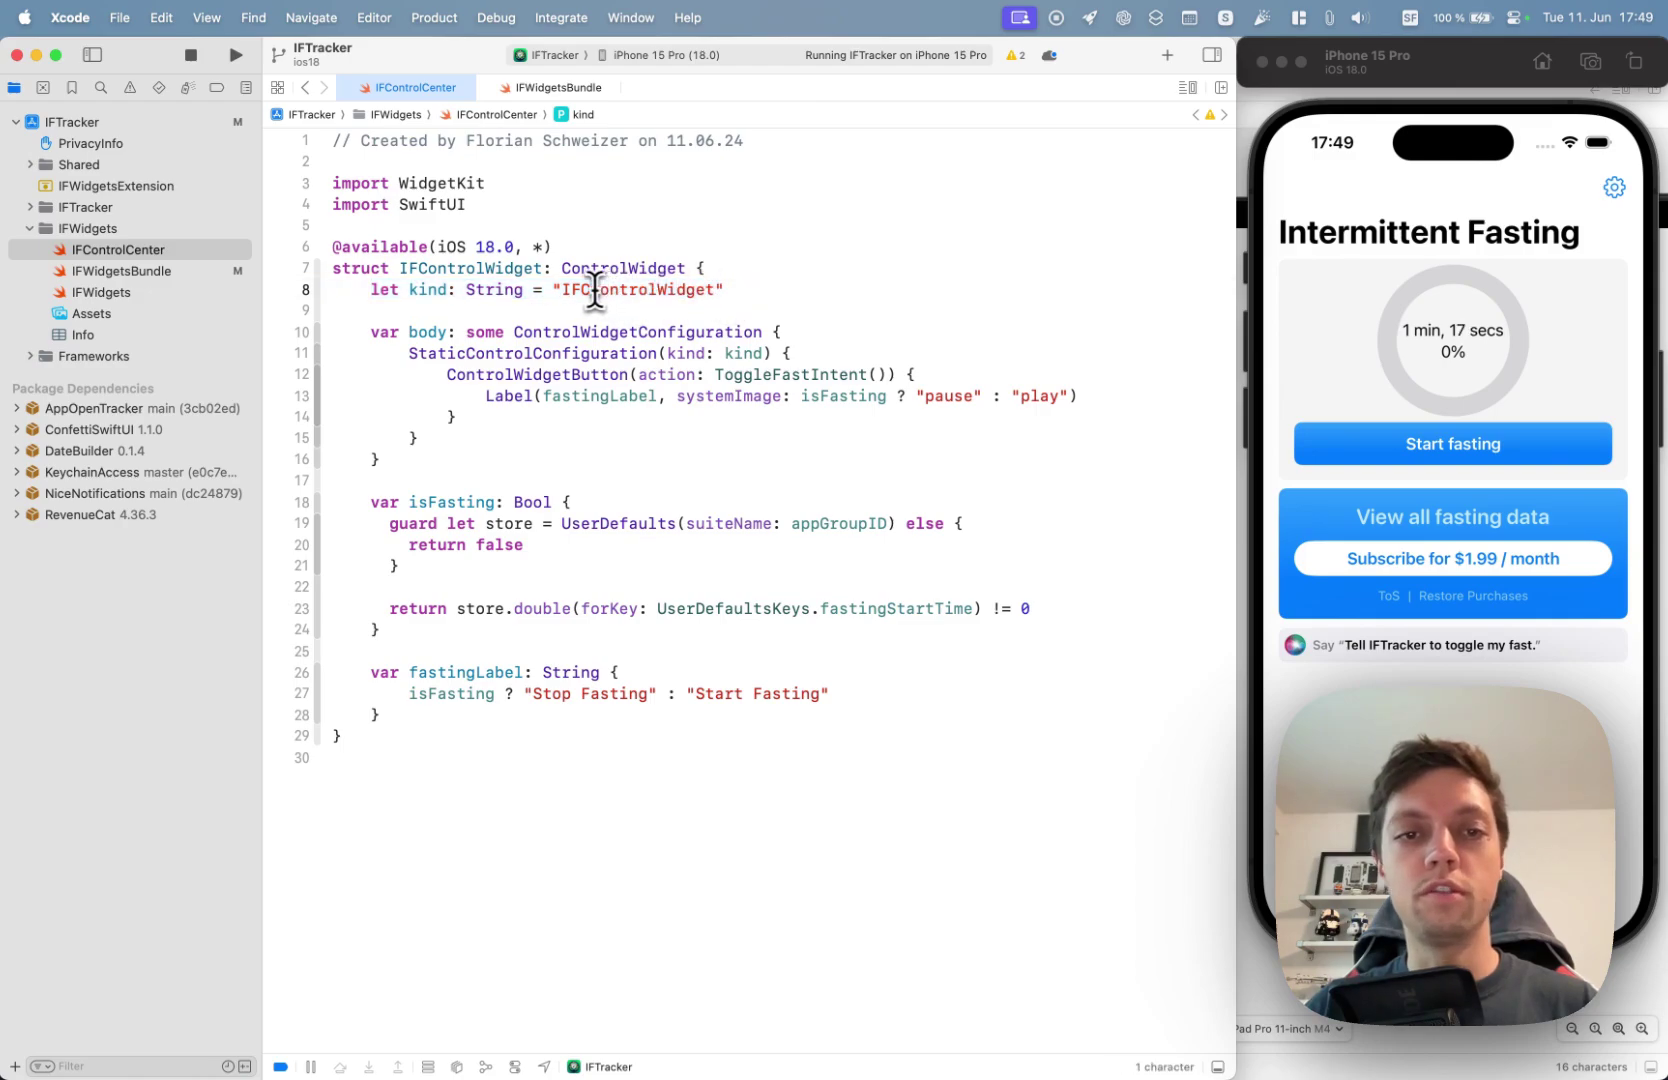
{"action": "left_click_drag", "start_coordinate": [589, 290], "coordinate": [599, 290]}
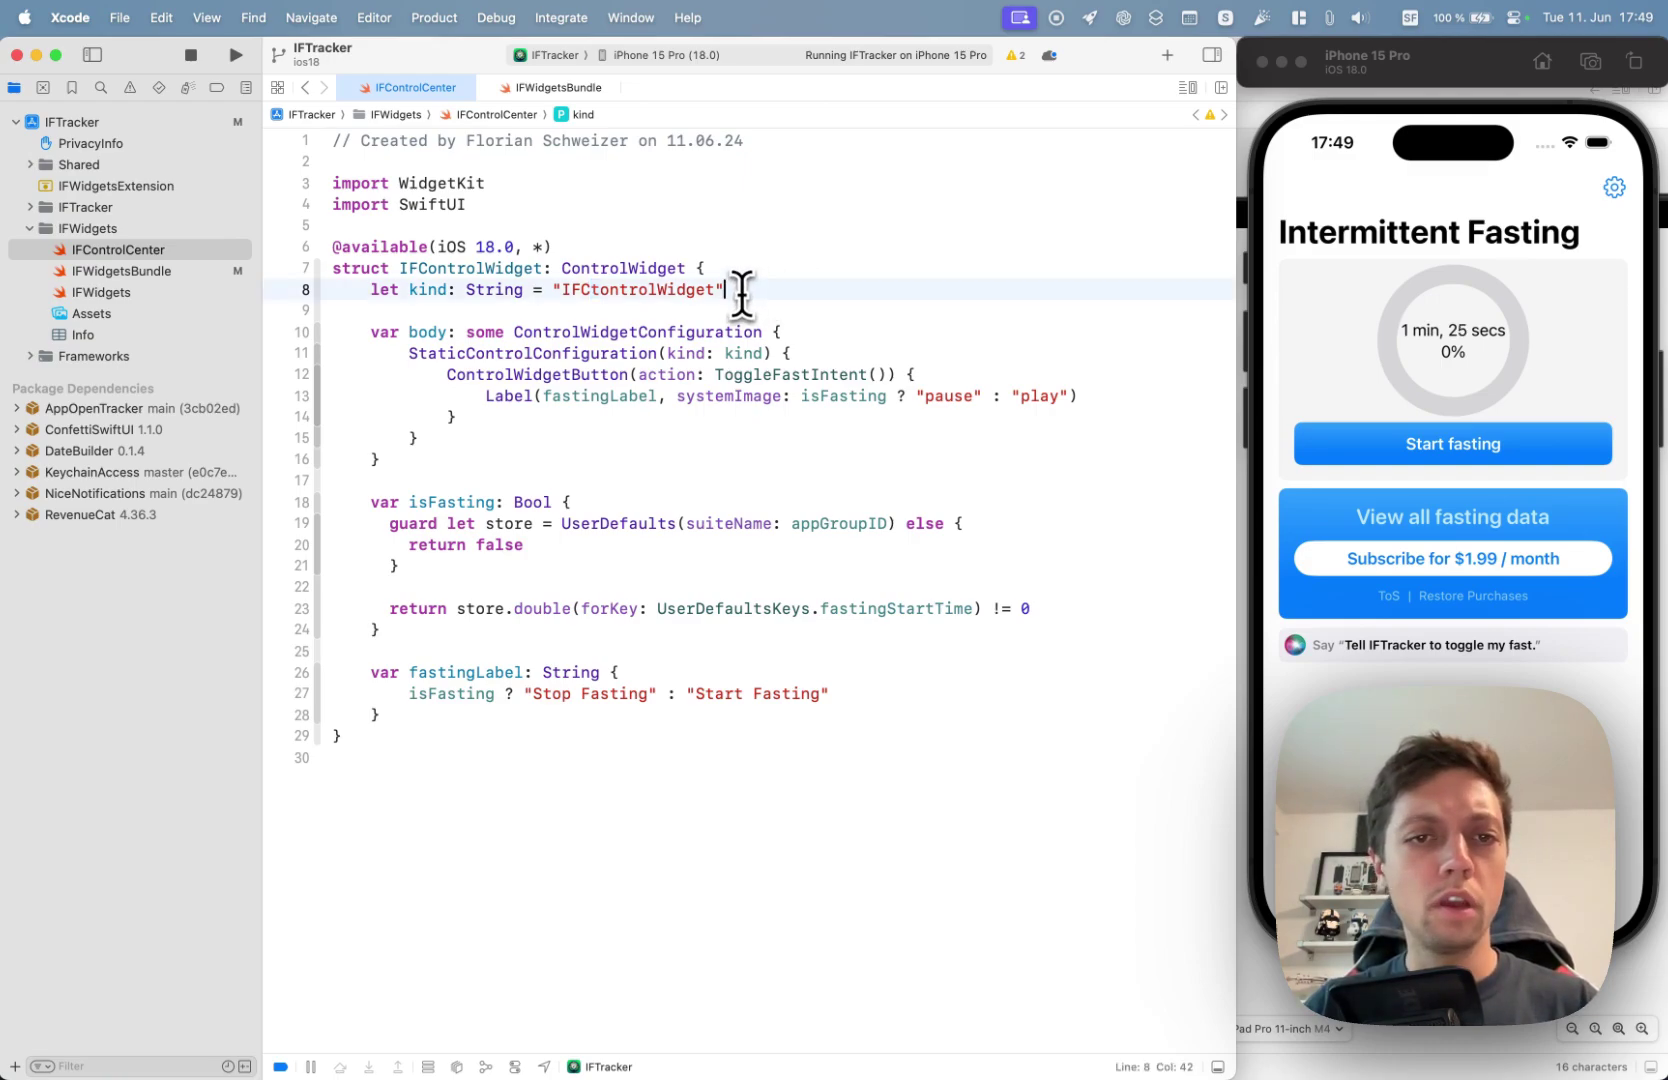
{"action": "left_click_drag", "start_coordinate": [728, 290], "coordinate": [370, 290]}
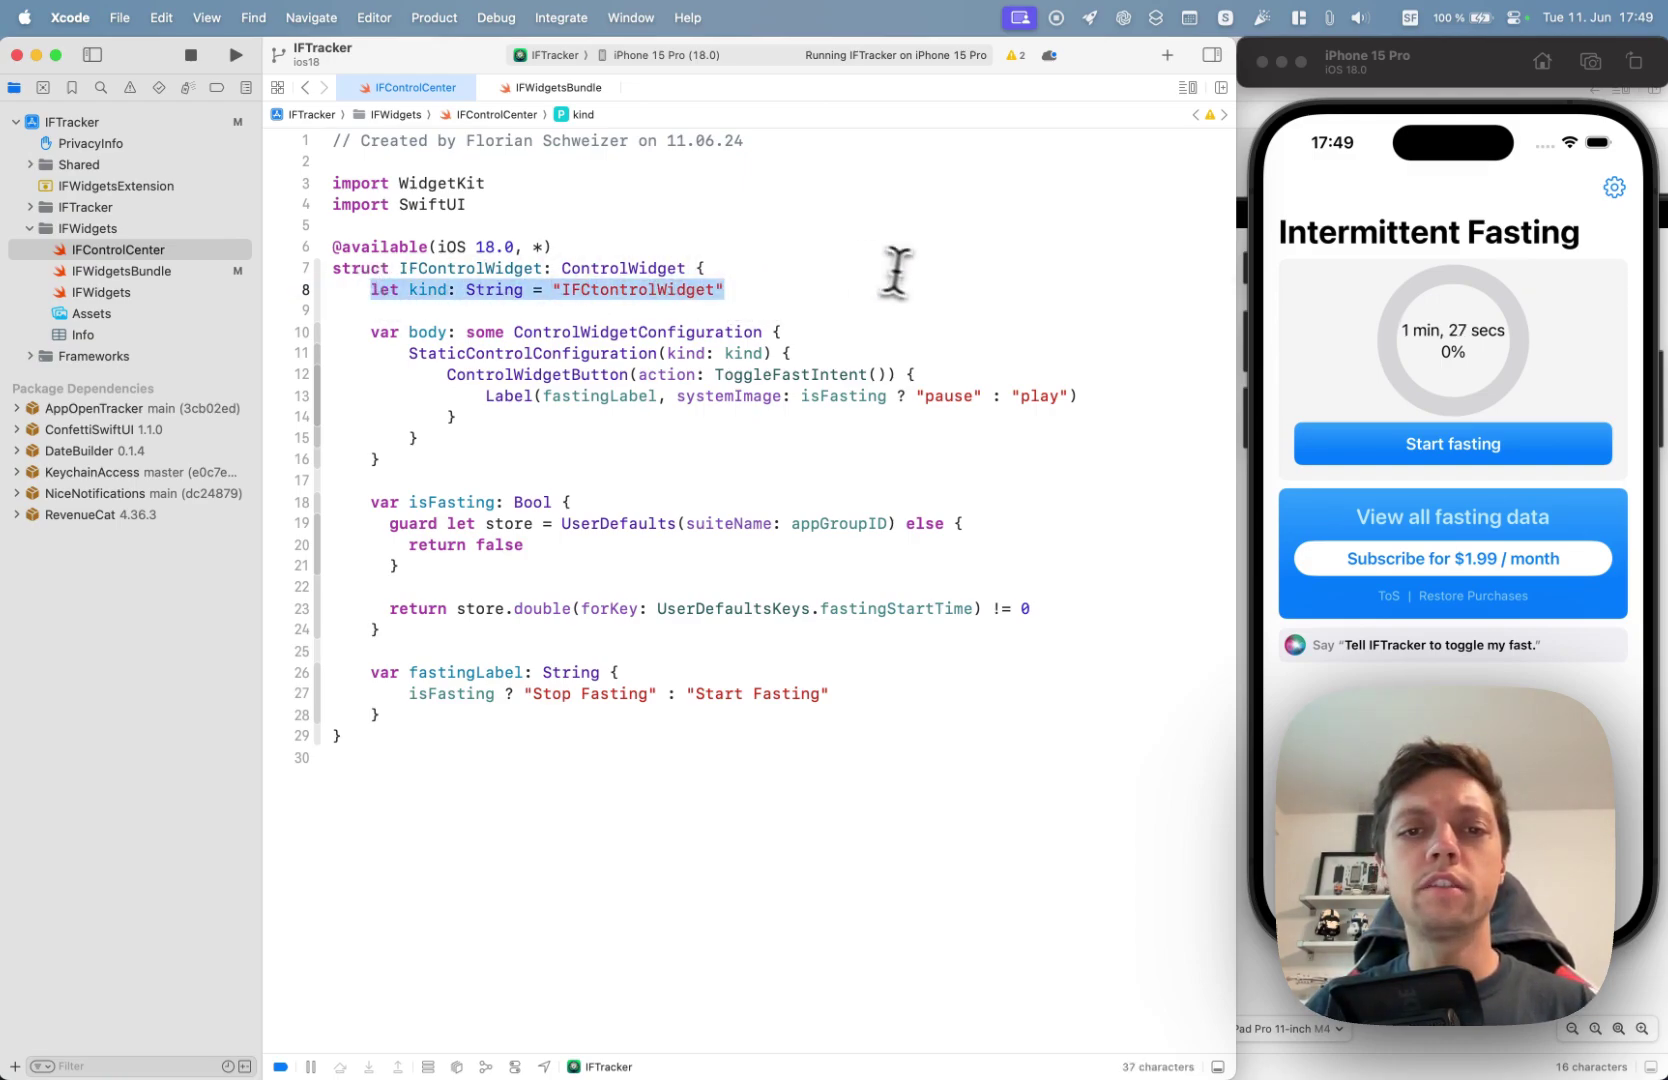
{"action": "left_click", "coordinate": [798, 290]}
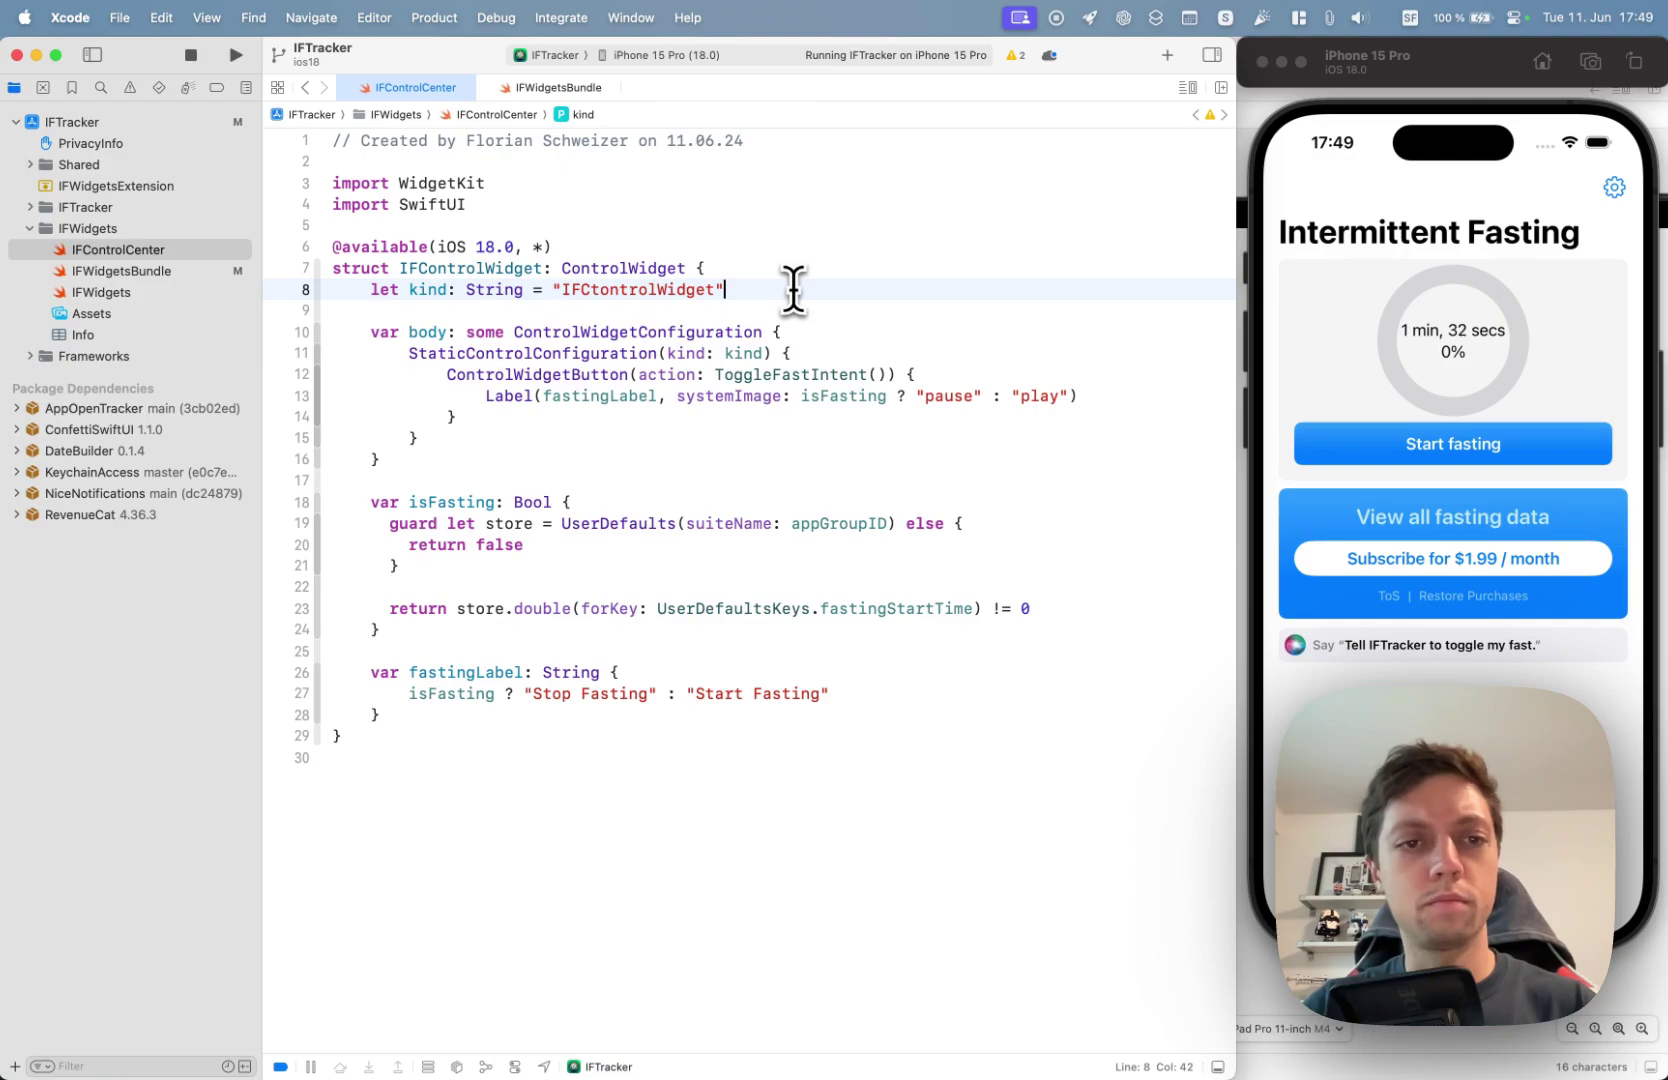
{"action": "left_click_drag", "start_coordinate": [371, 331], "coordinate": [762, 334]}
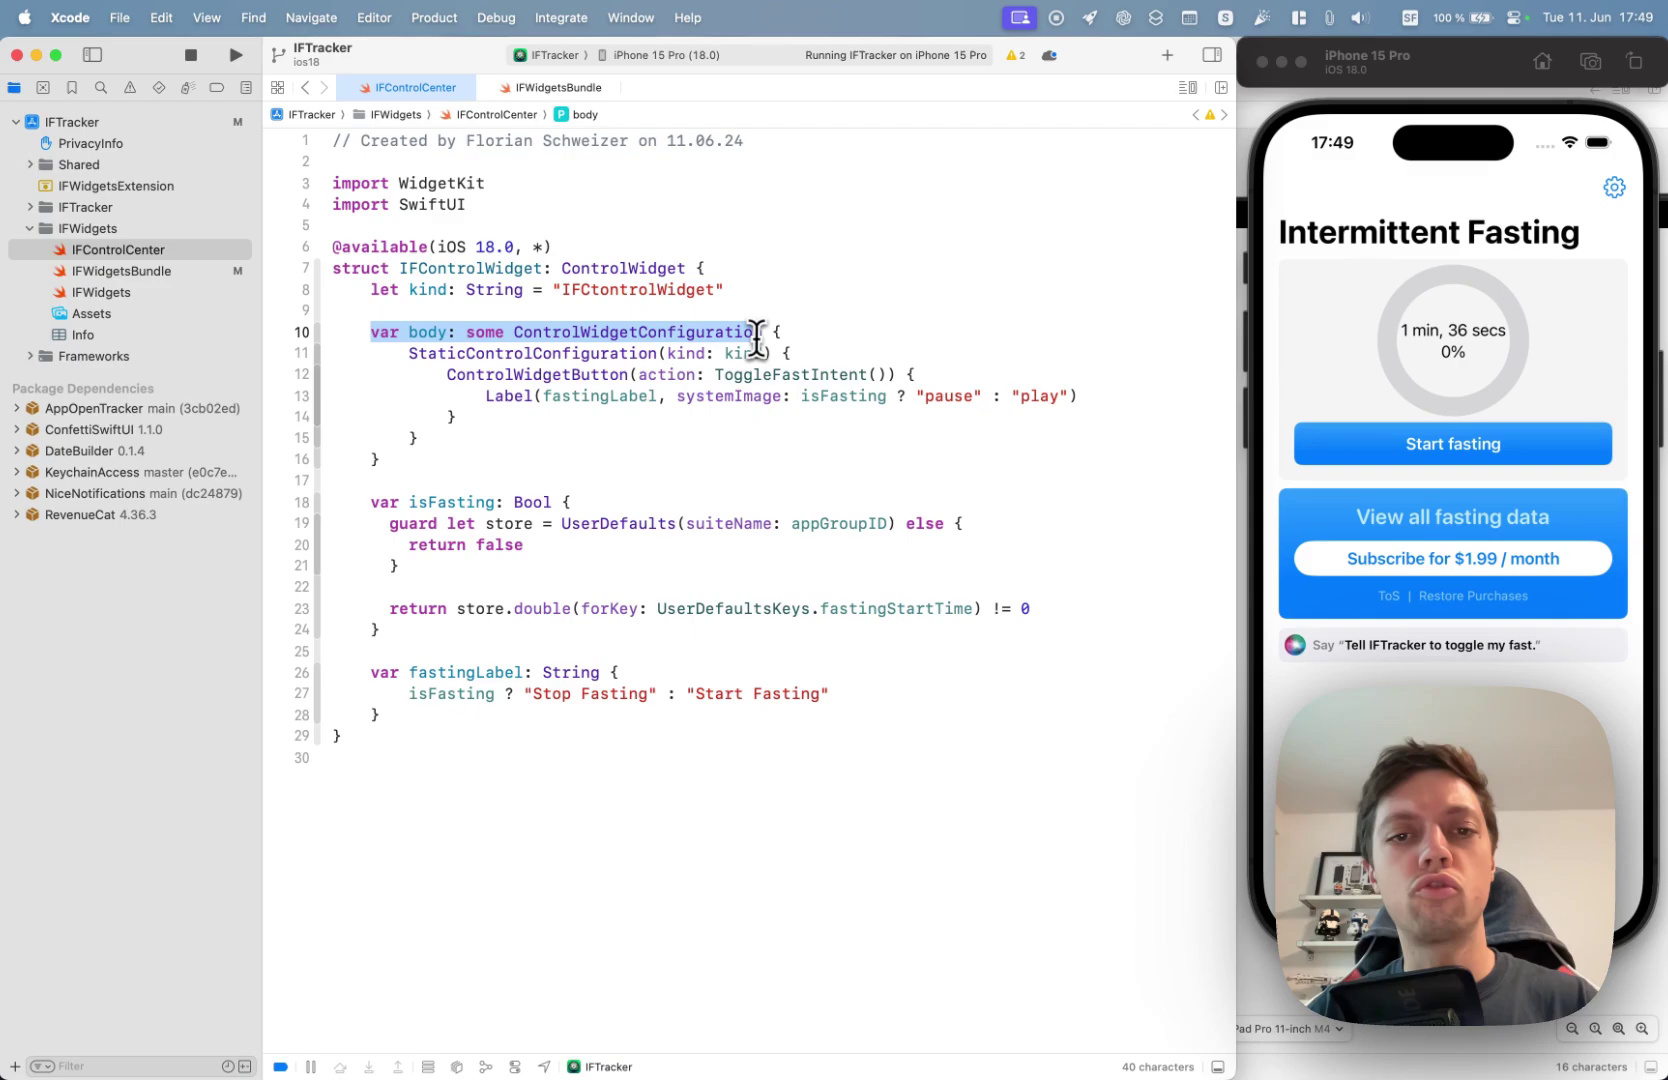
{"action": "left_click", "coordinate": [782, 331]}
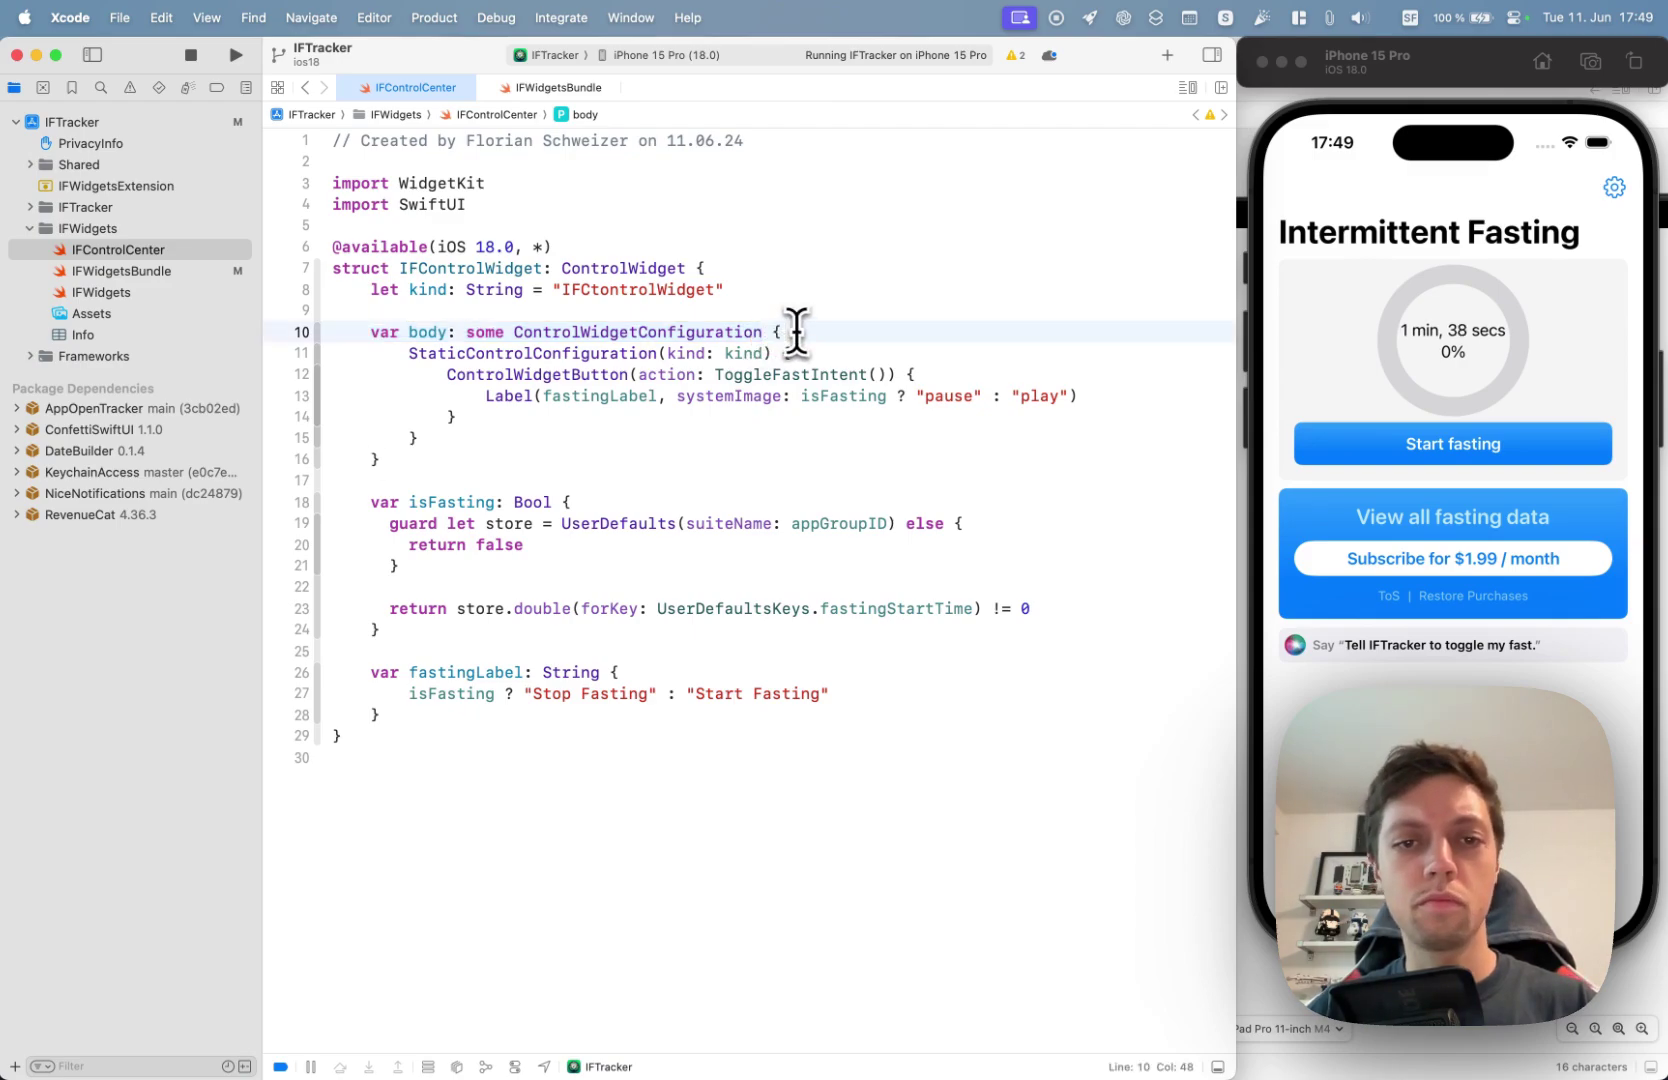
Step: Open the simulated iPhone's Control Center, then return to the widget code
{"action": "left_click", "coordinate": [1620, 104]}
{"action": "left_click_drag", "start_coordinate": [1603, 130], "coordinate": [1493, 563]}
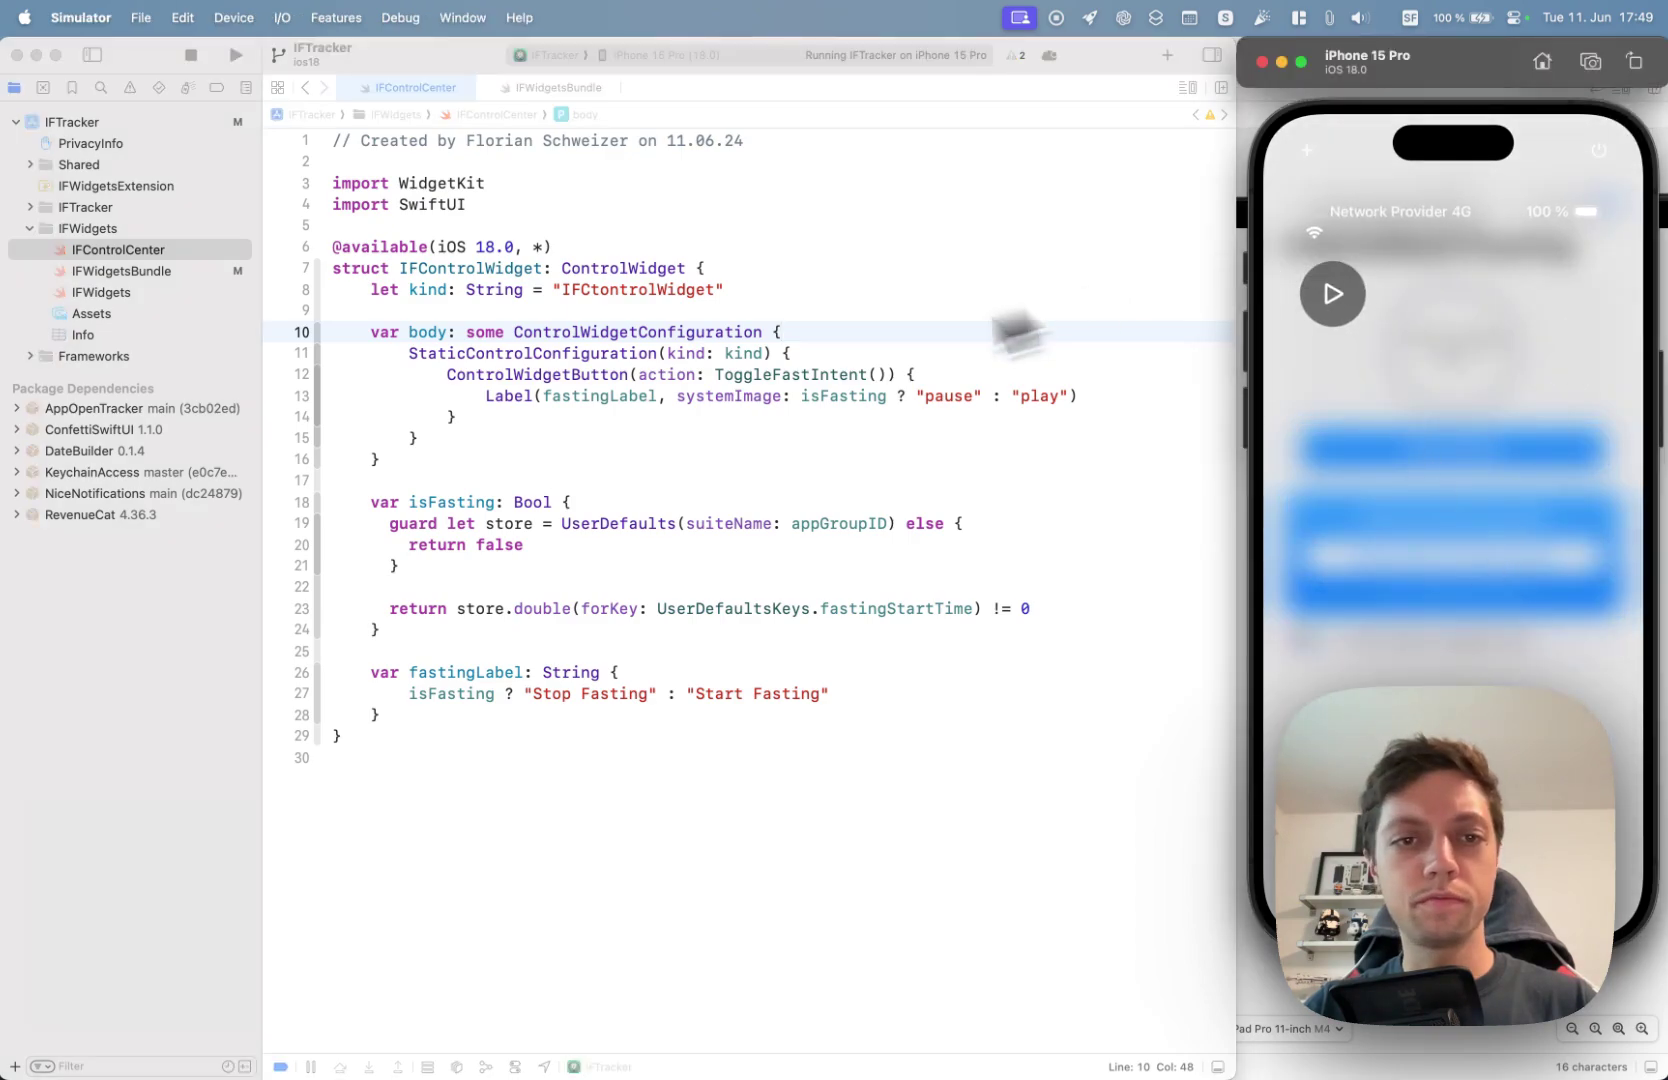
{"action": "left_click", "coordinate": [1022, 335]}
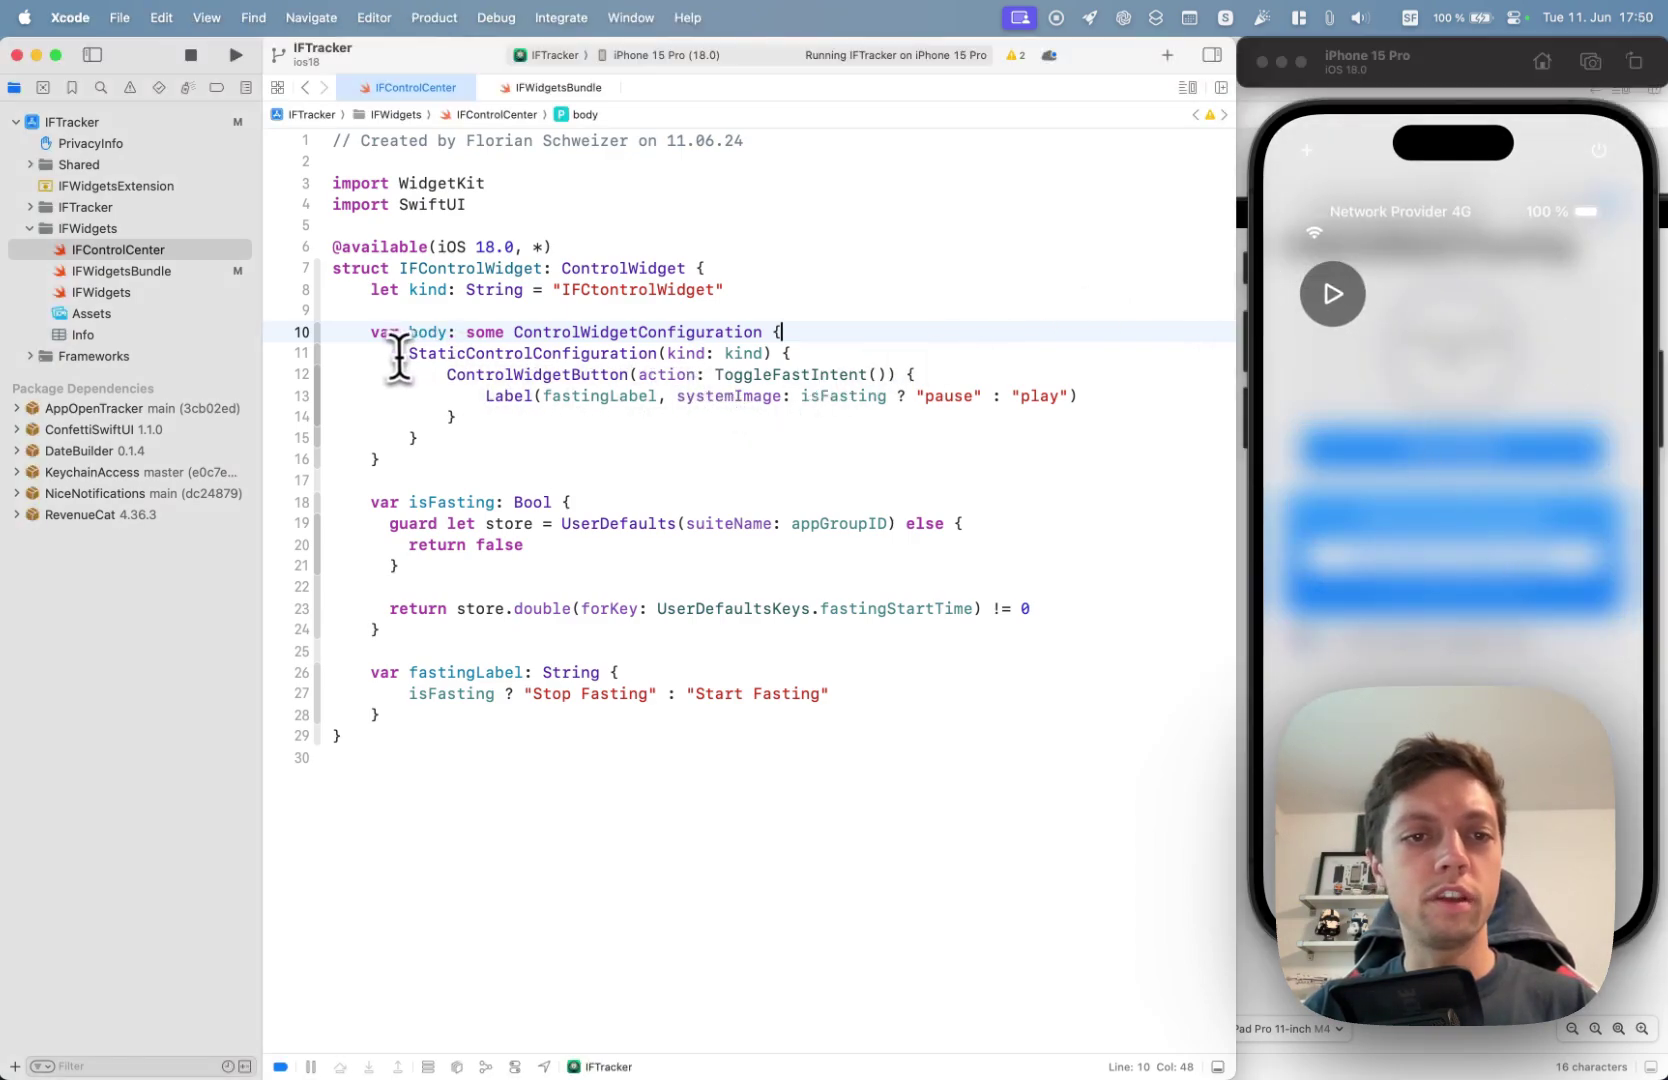
Step: Highlight the StaticControlConfiguration call and the ControlWidgetButton block
{"action": "left_click_drag", "start_coordinate": [409, 353], "coordinate": [770, 353]}
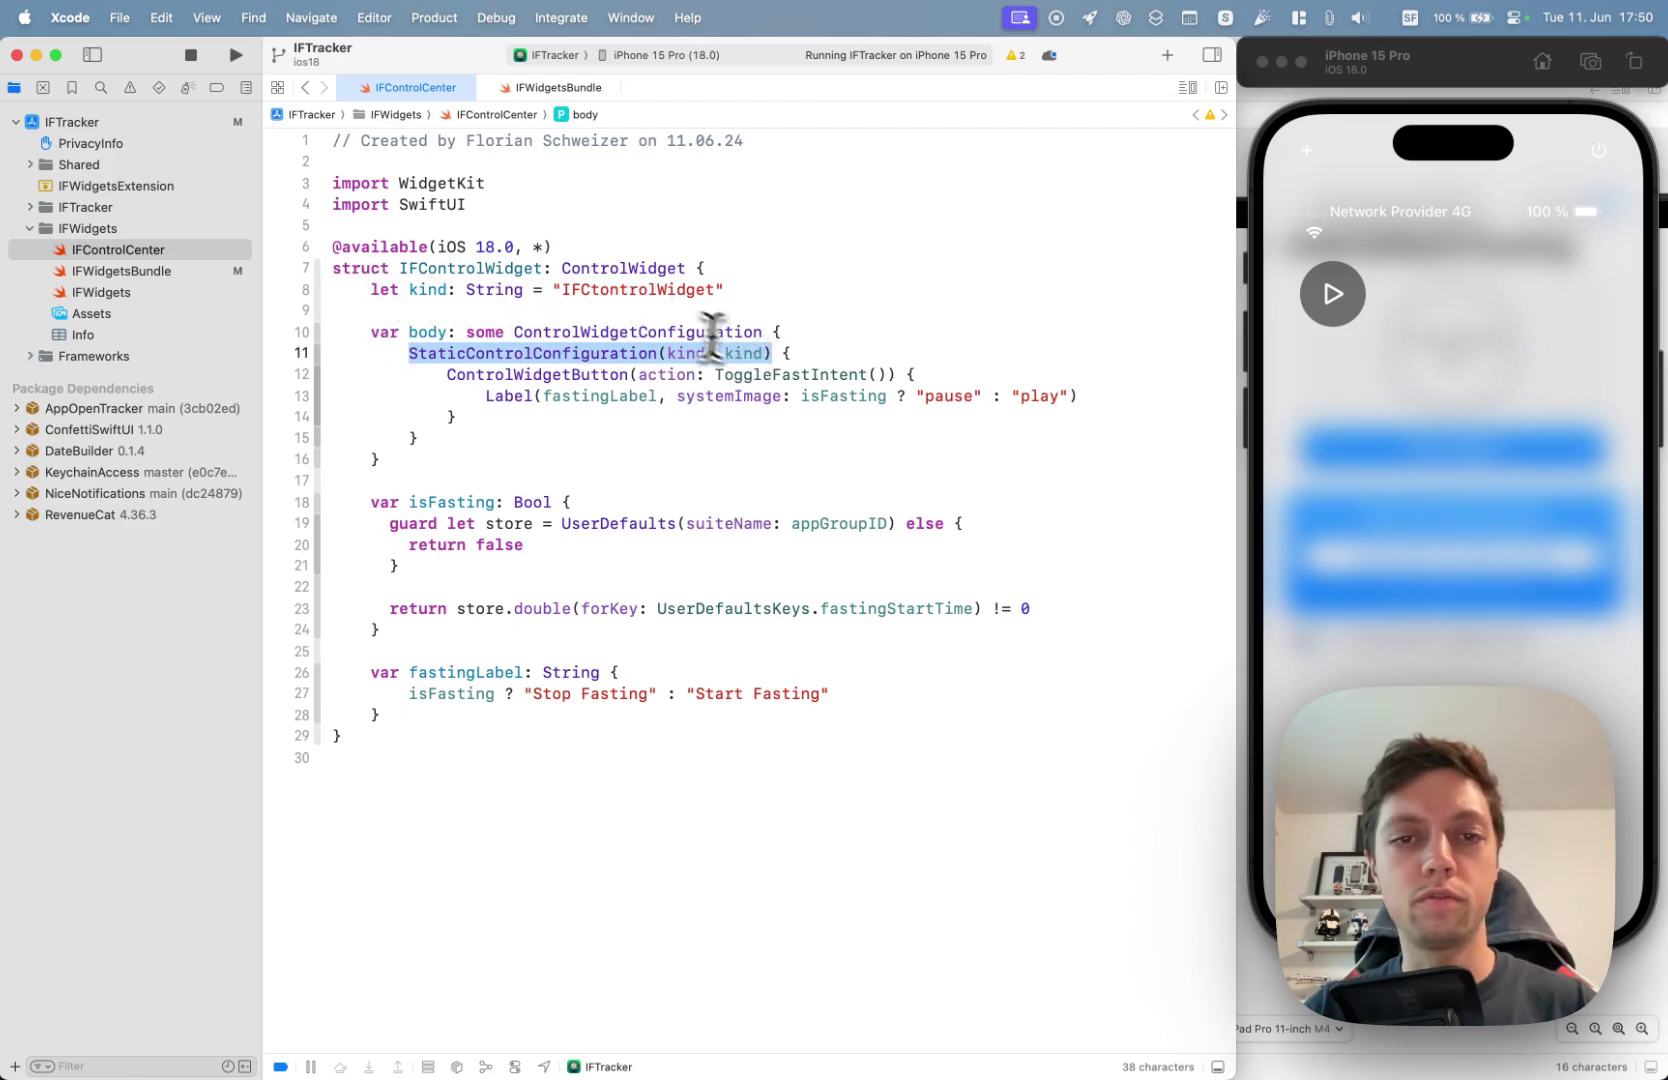
{"action": "left_click", "coordinate": [800, 353]}
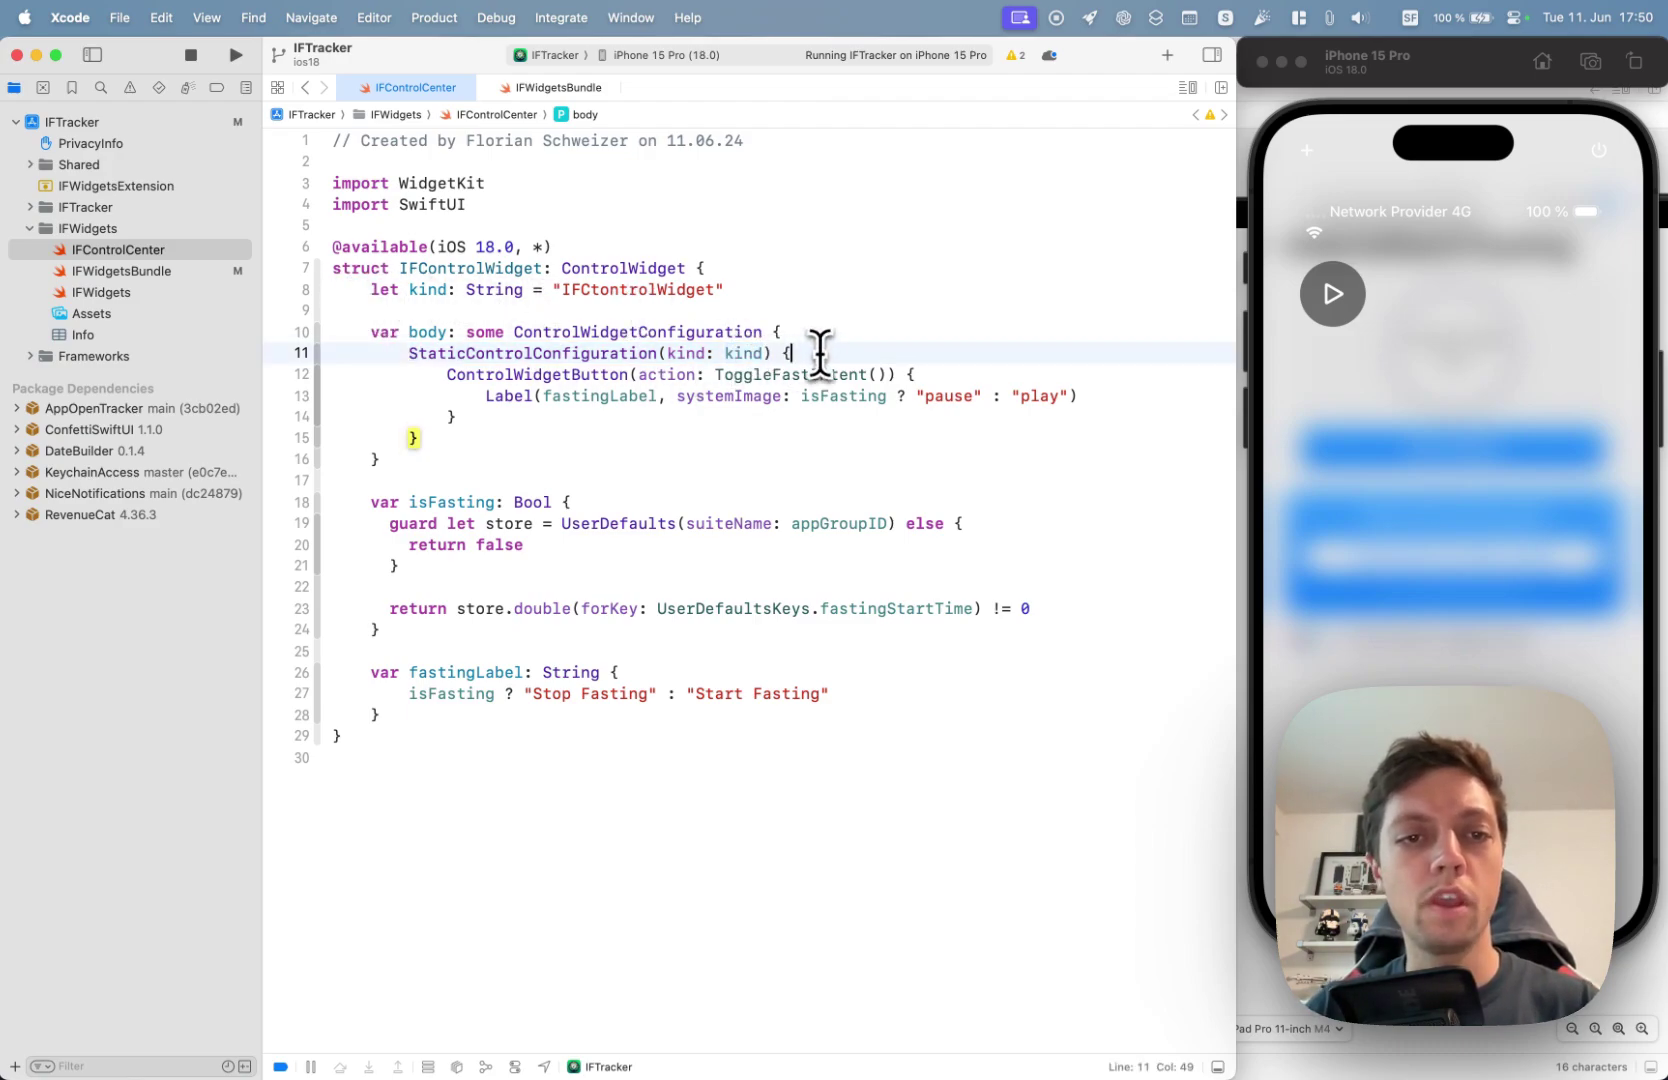
{"action": "left_click_drag", "start_coordinate": [447, 374], "coordinate": [480, 417]}
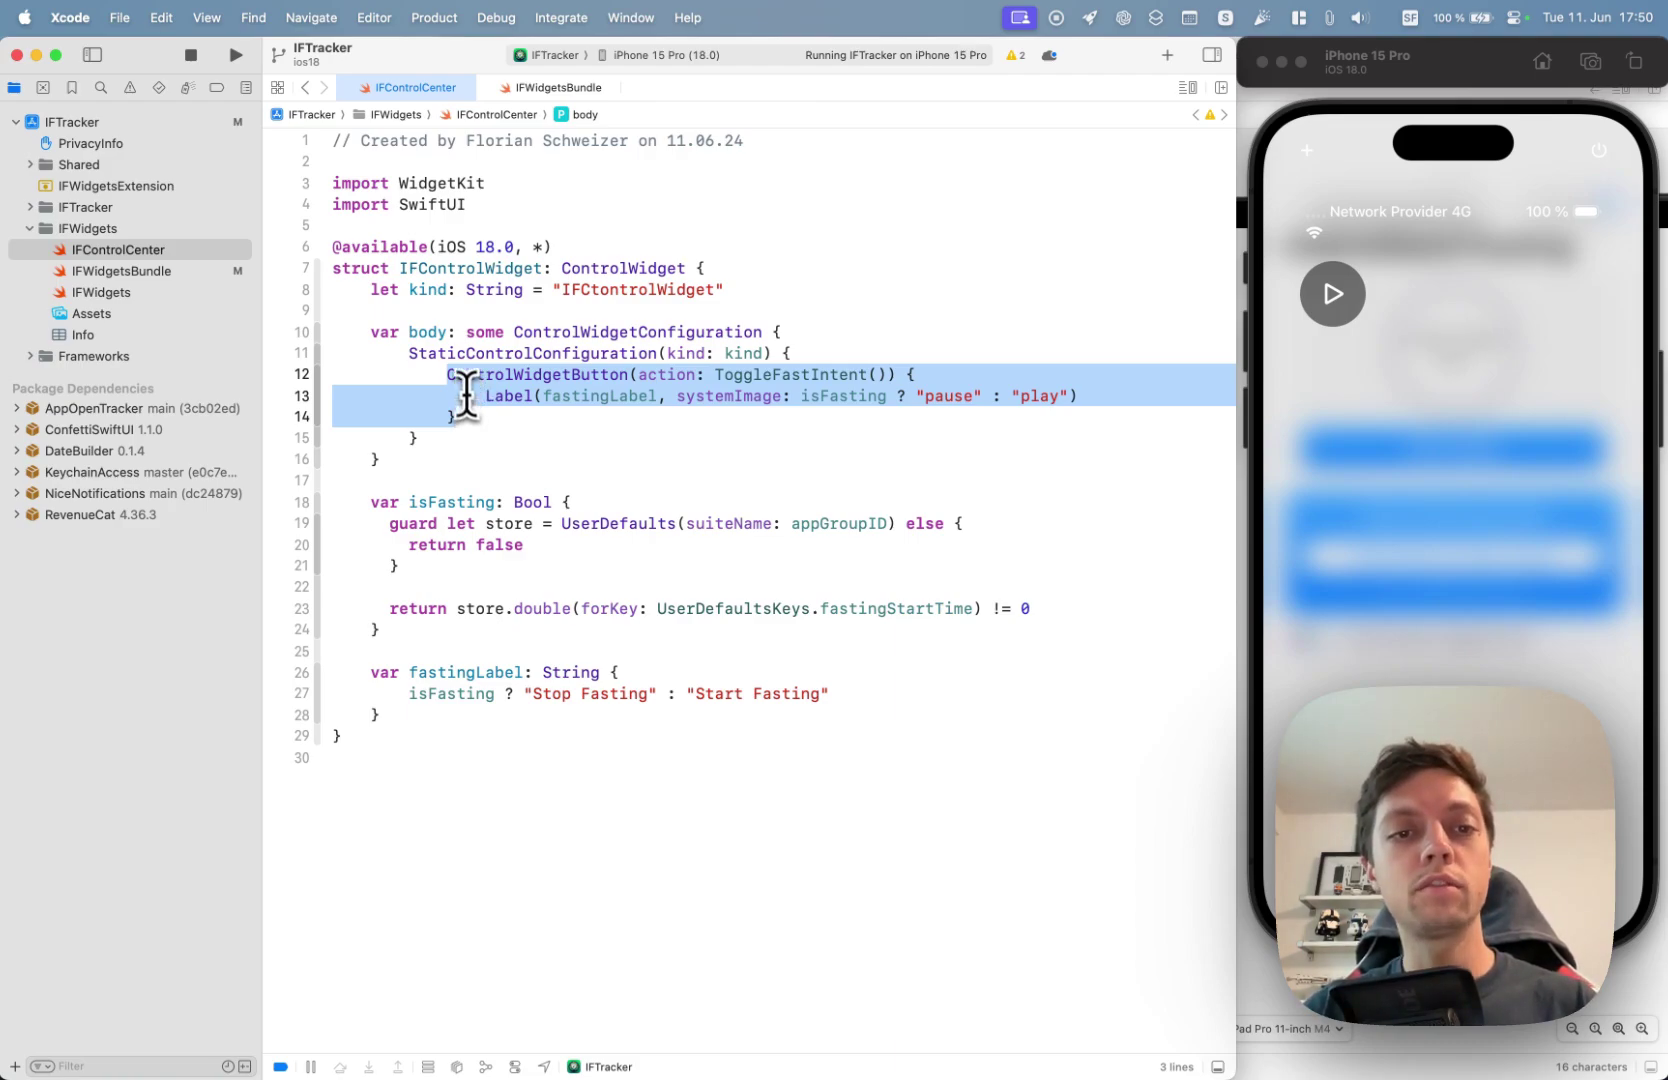
{"action": "double_click", "coordinate": [456, 374]}
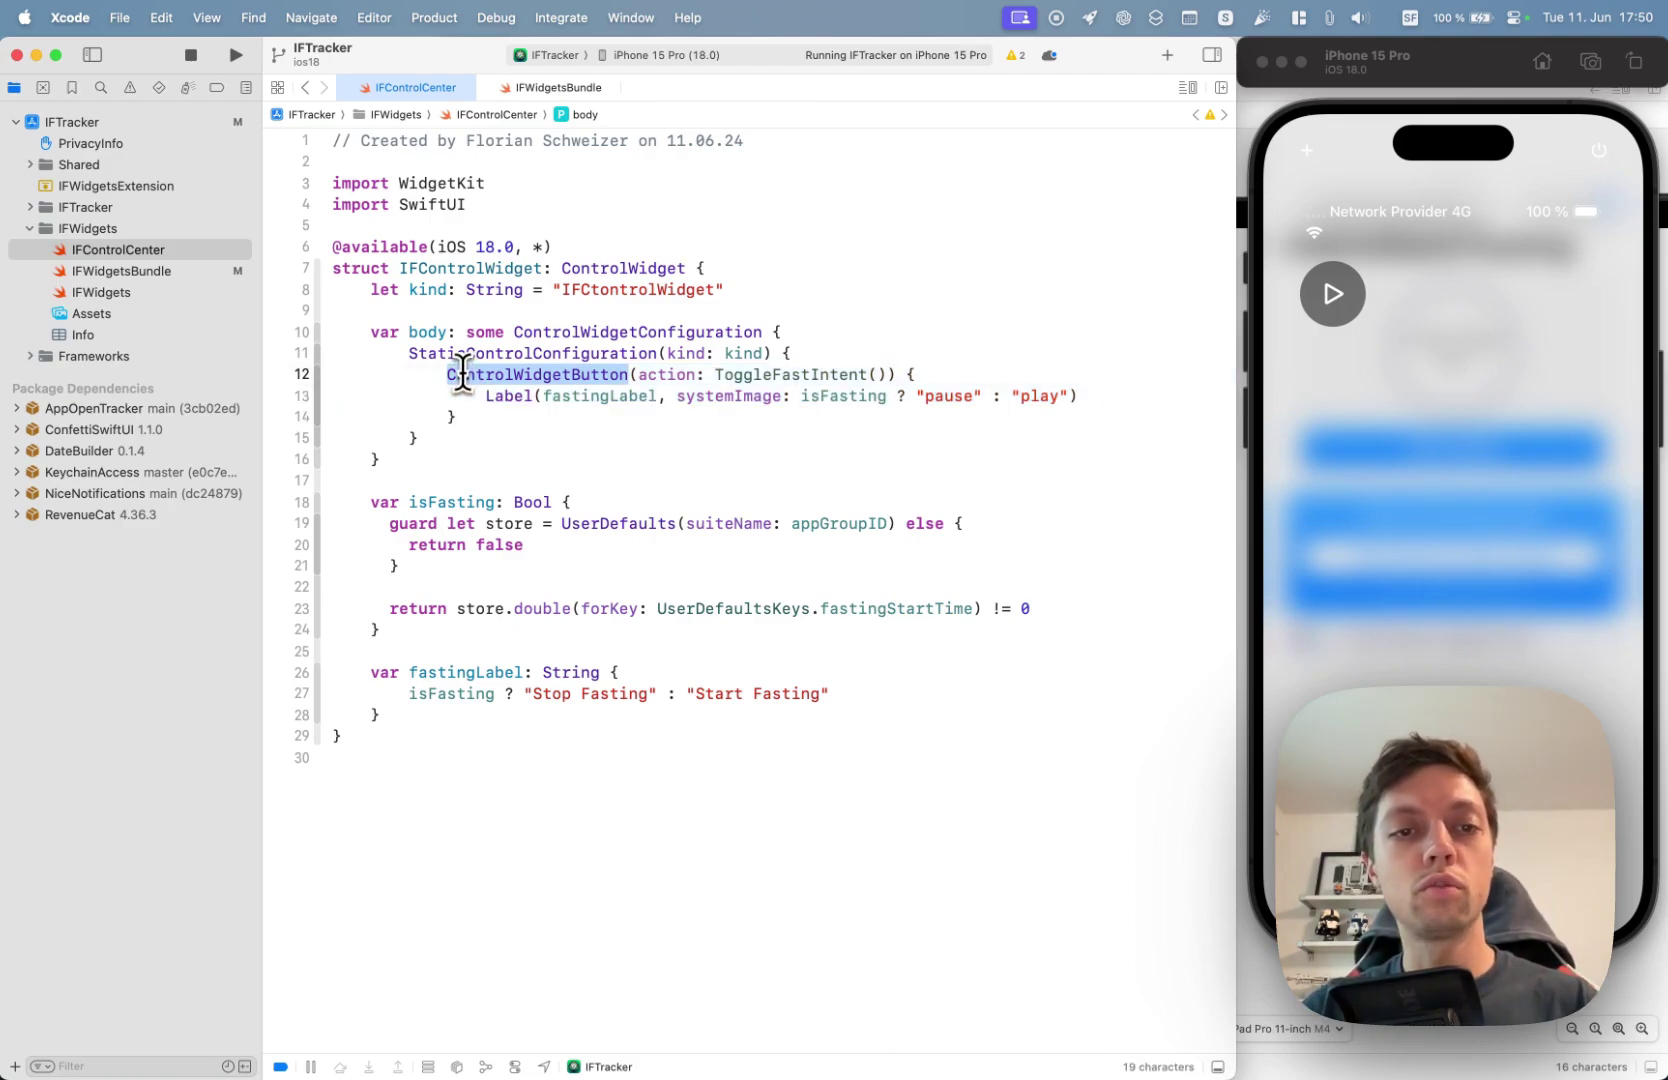
{"action": "double_click", "coordinate": [730, 374]}
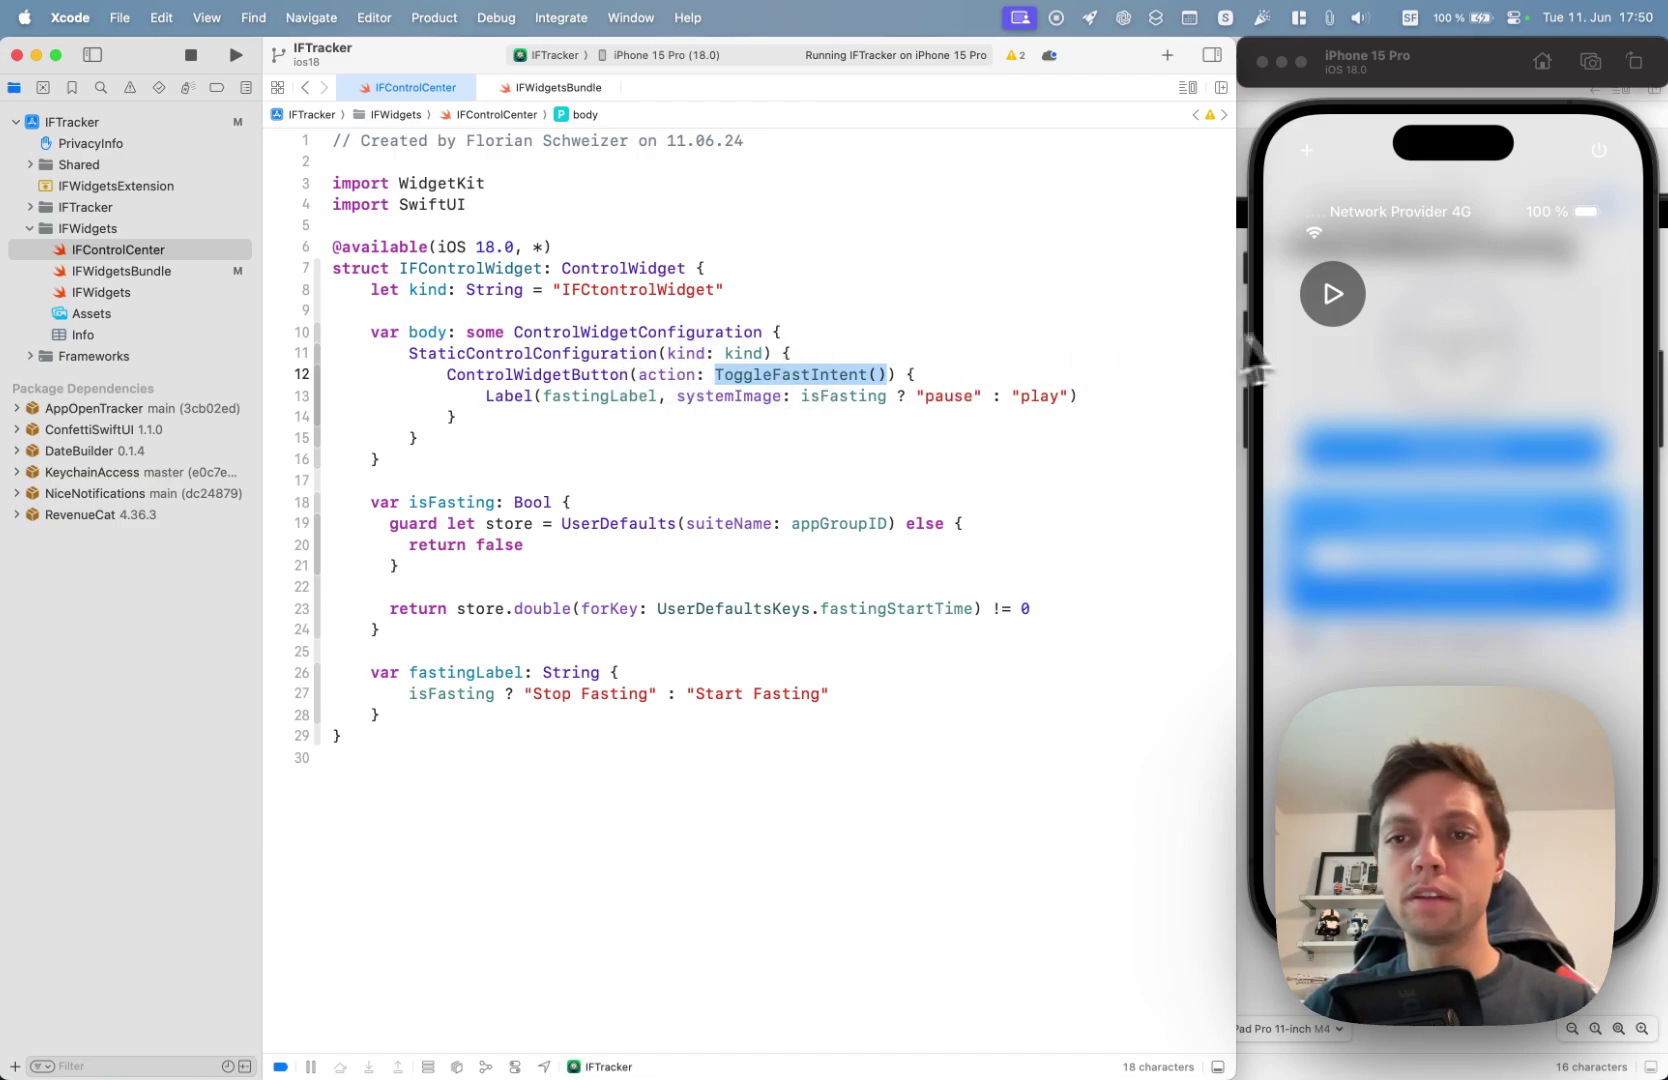
Step: Start a fast, then highlight the ToggleFastIntent action and the pause/play Label
{"action": "left_click", "coordinate": [1332, 295]}
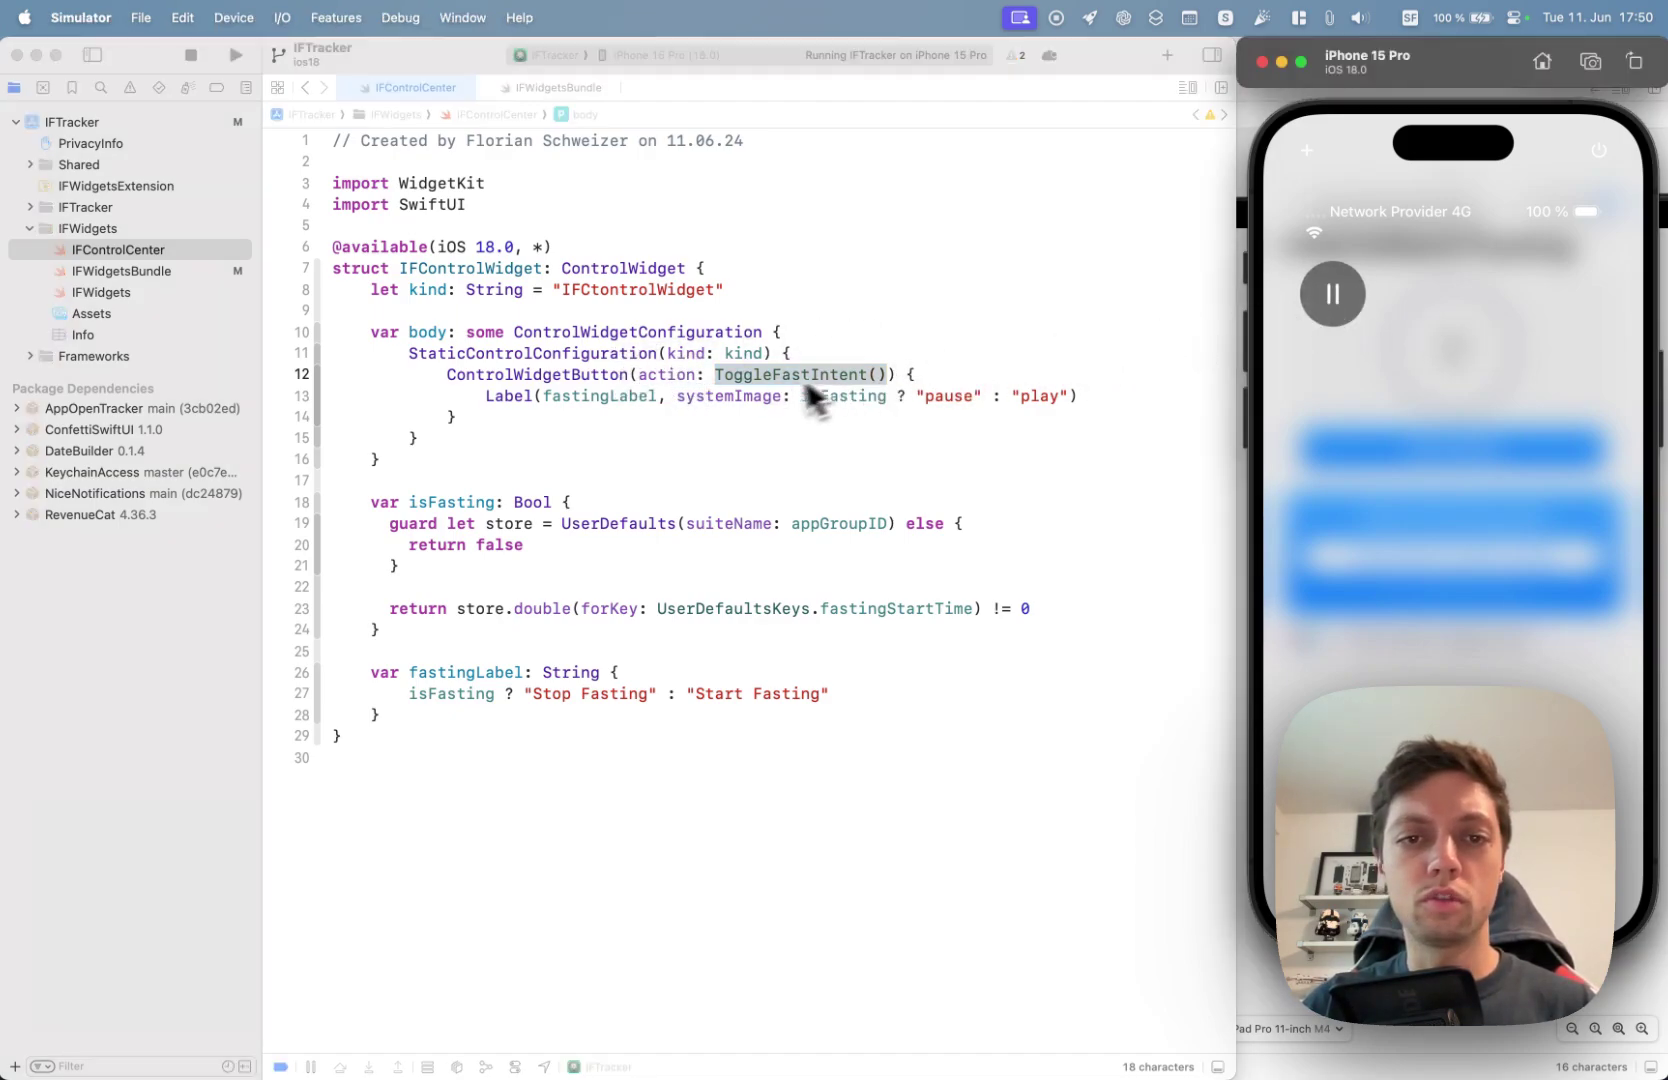
{"action": "left_click", "coordinate": [760, 376]}
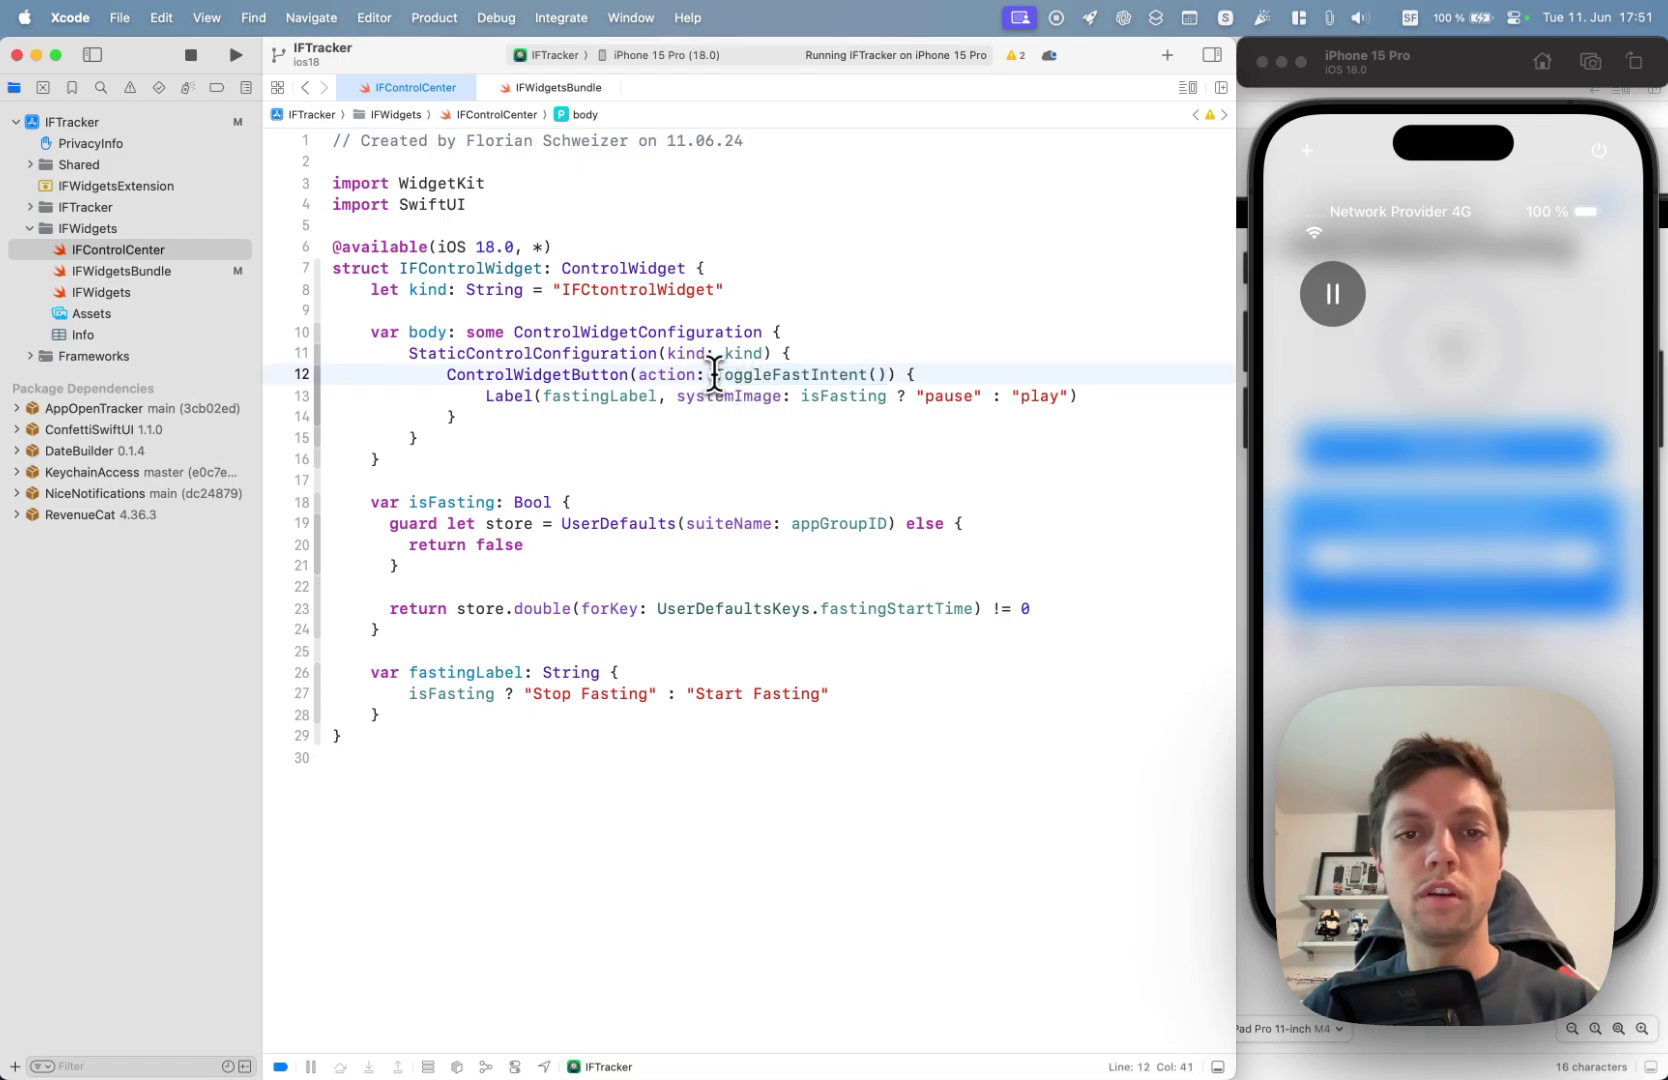
{"action": "left_click_drag", "start_coordinate": [713, 376], "coordinate": [886, 376]}
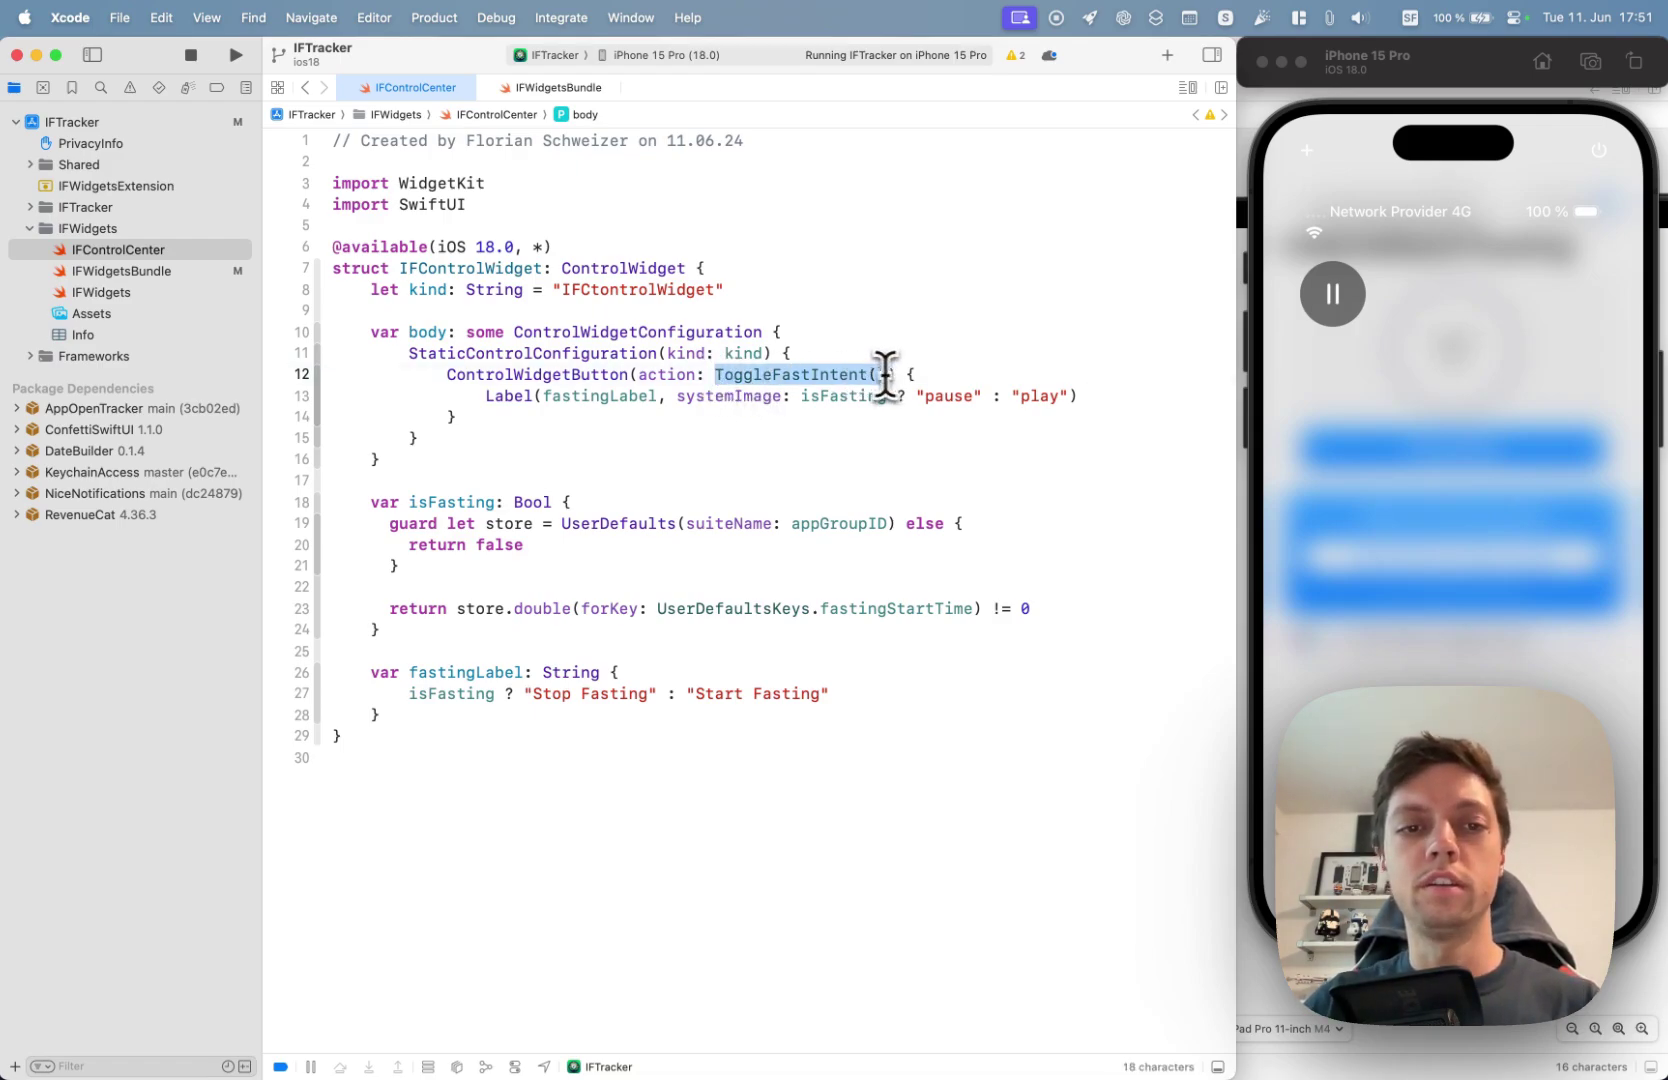
{"action": "left_click_drag", "start_coordinate": [485, 397], "coordinate": [1106, 394]}
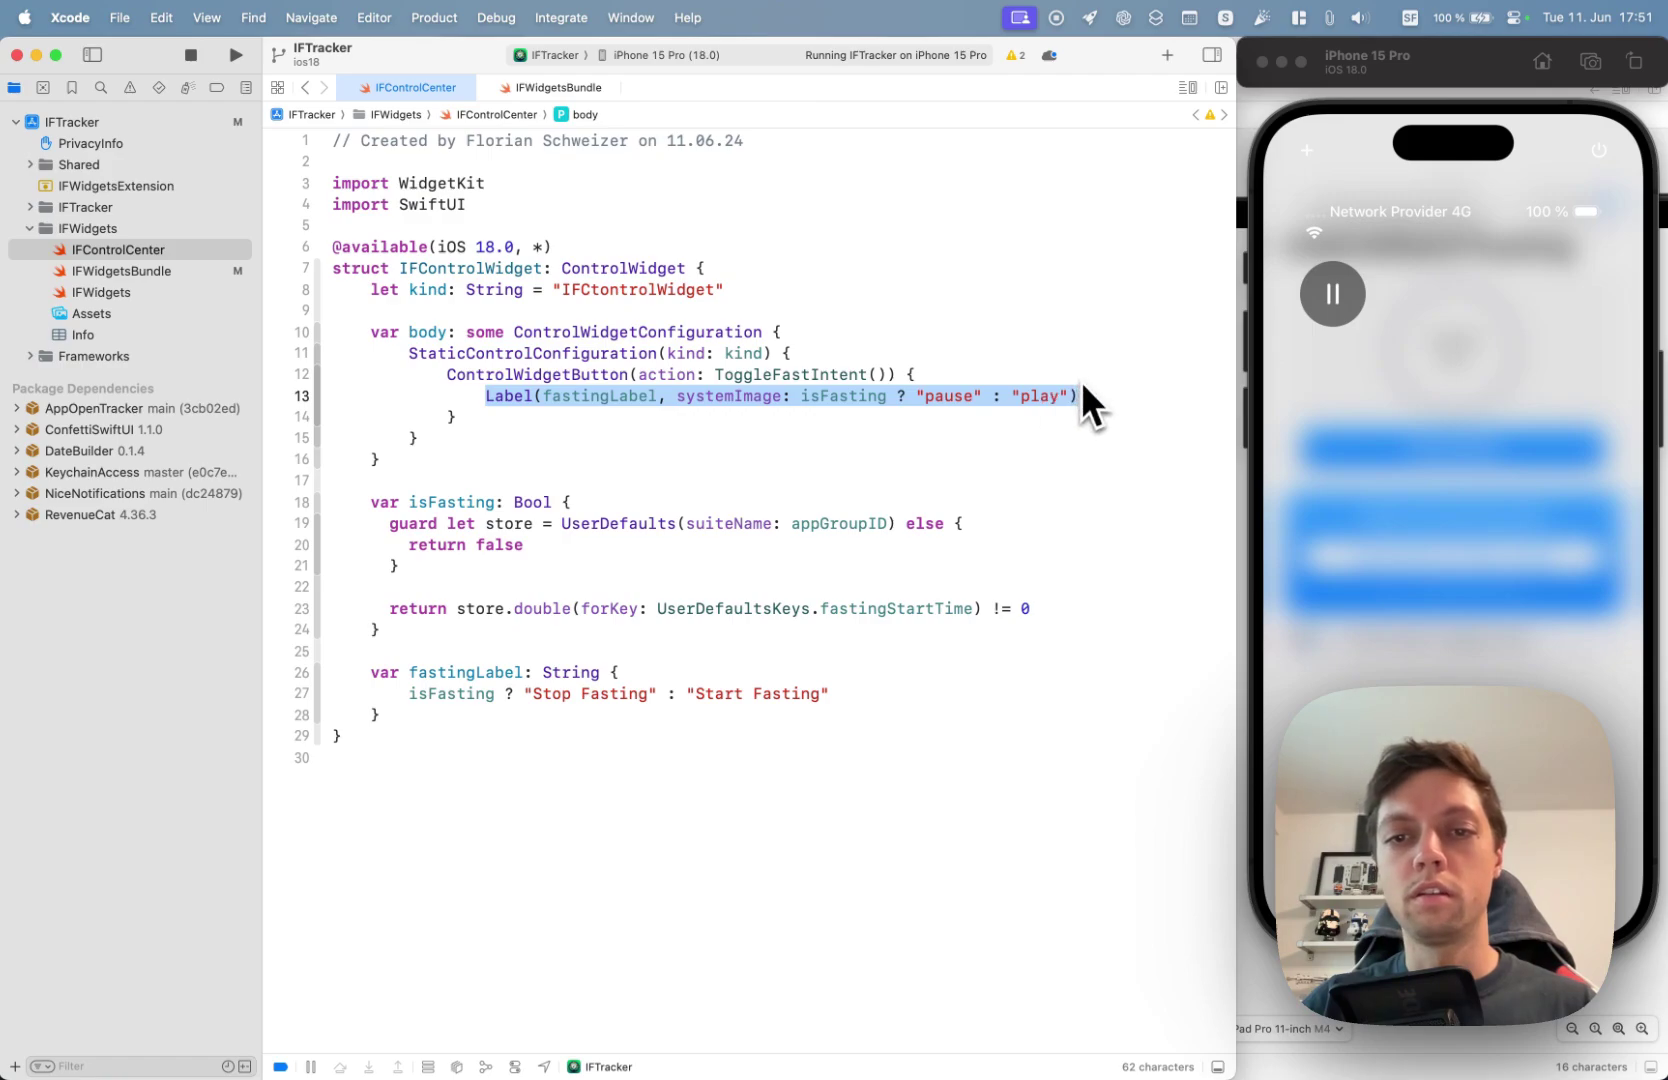
{"action": "left_click", "coordinate": [605, 400]}
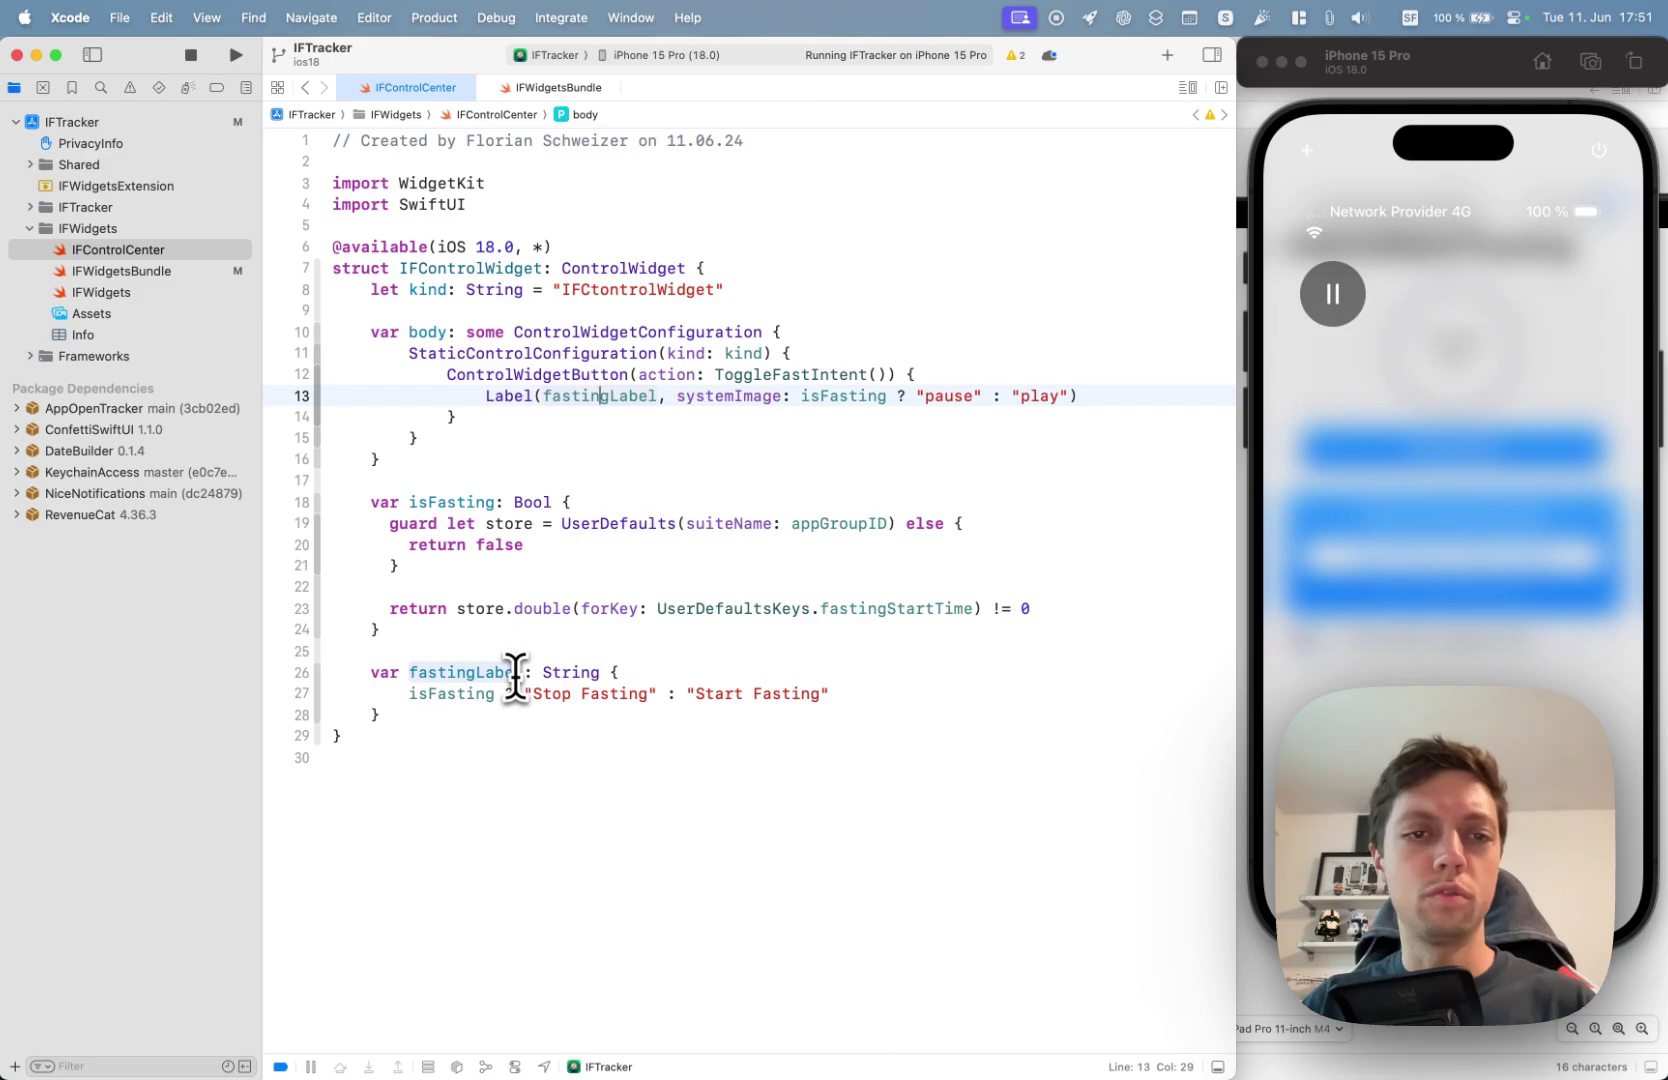
Step: Select ControlWidget, ControlWidgetConfiguration, StaticControlConfiguration and the ControlWidgetButton with its action
{"action": "double_click", "coordinate": [626, 269]}
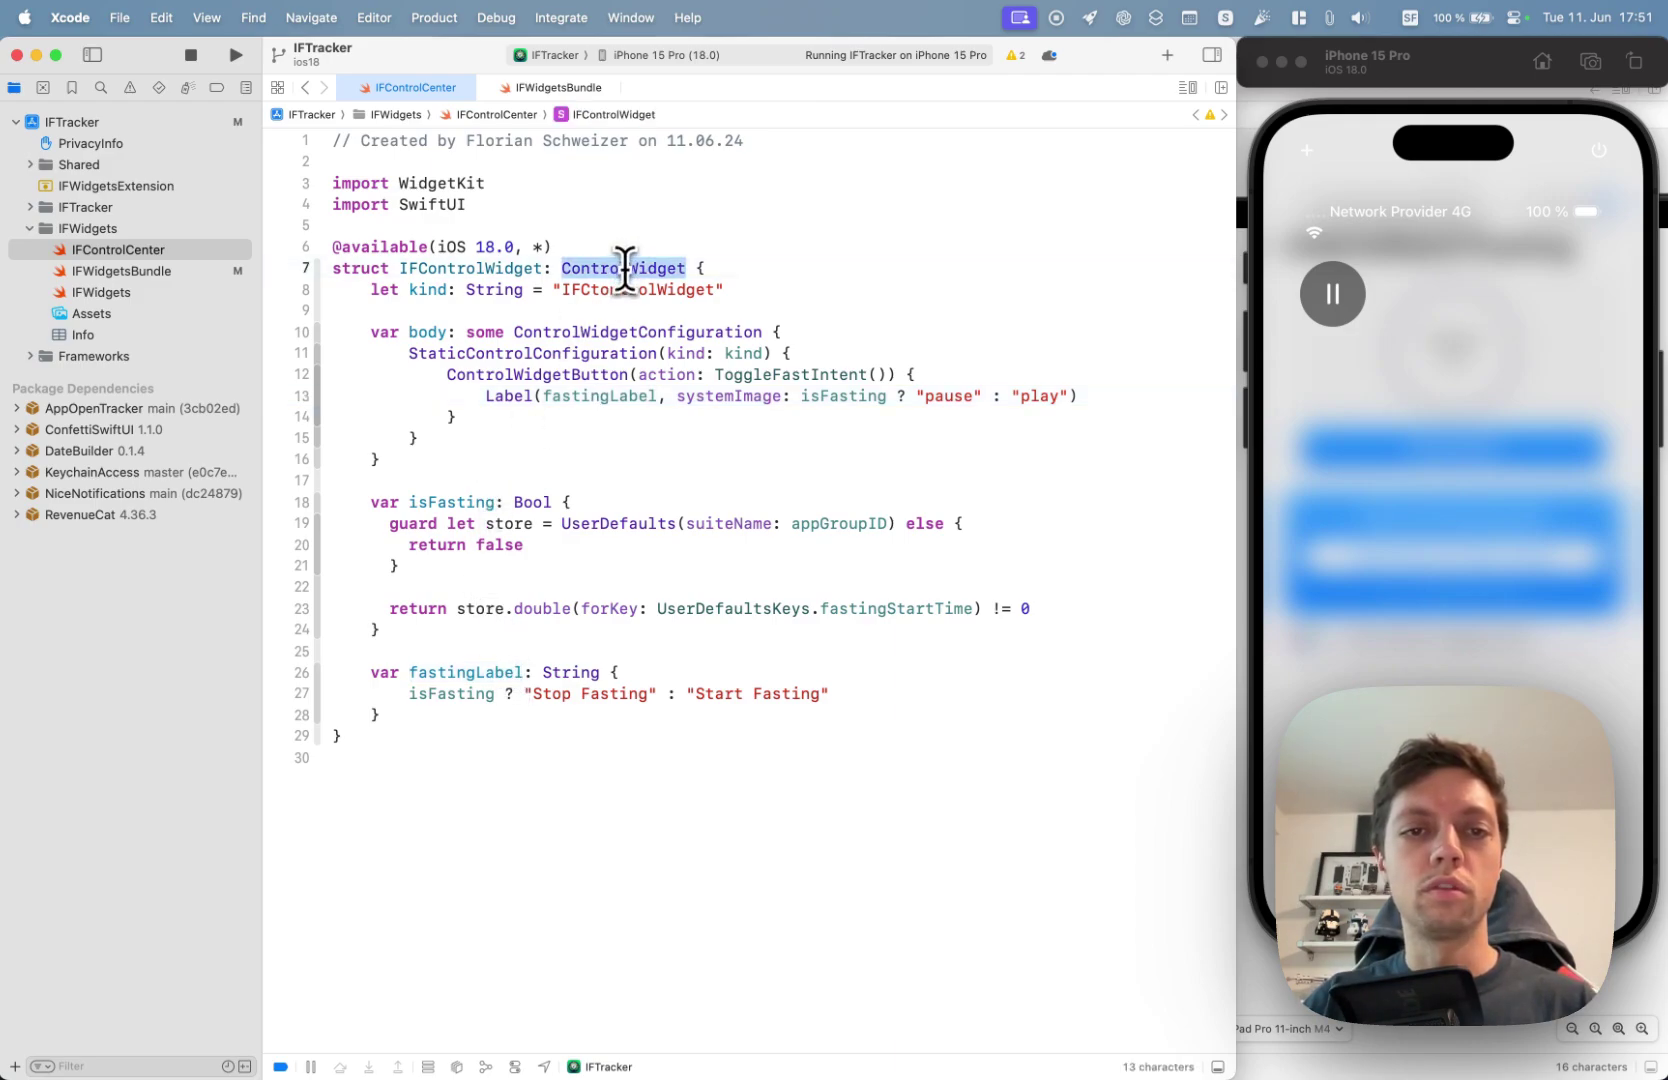
{"action": "double_click", "coordinate": [586, 333]}
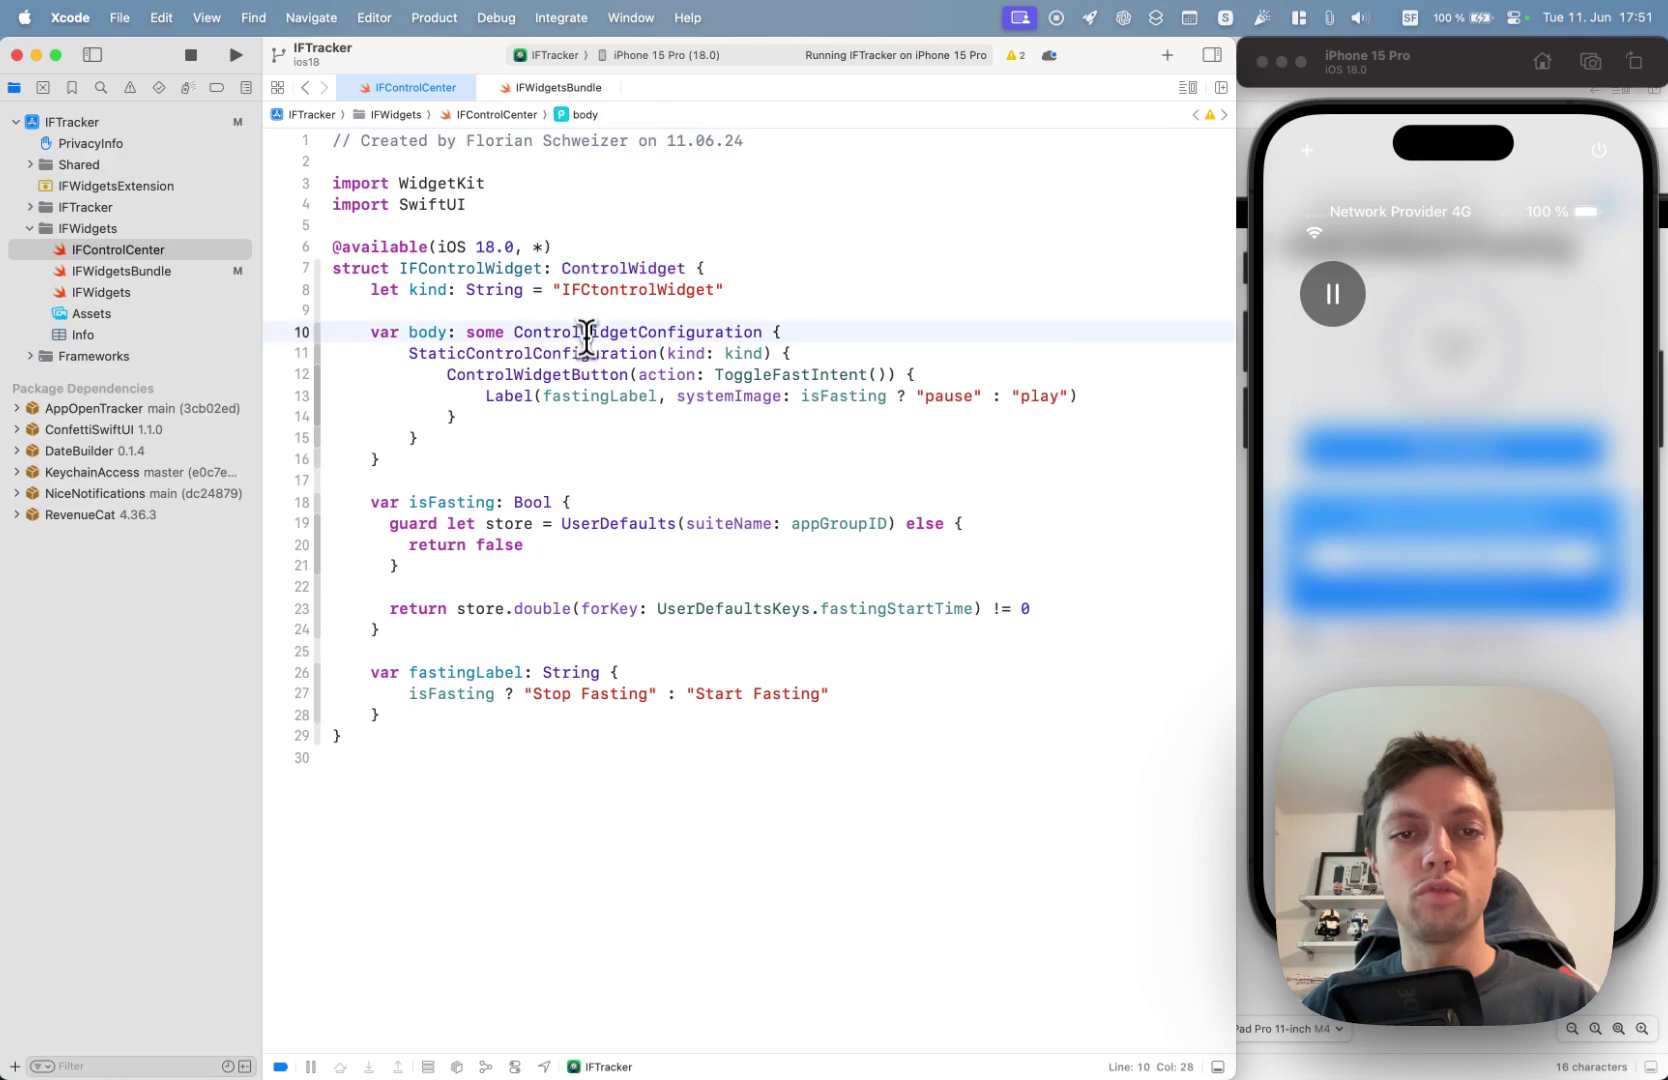
{"action": "double_click", "coordinate": [448, 355]}
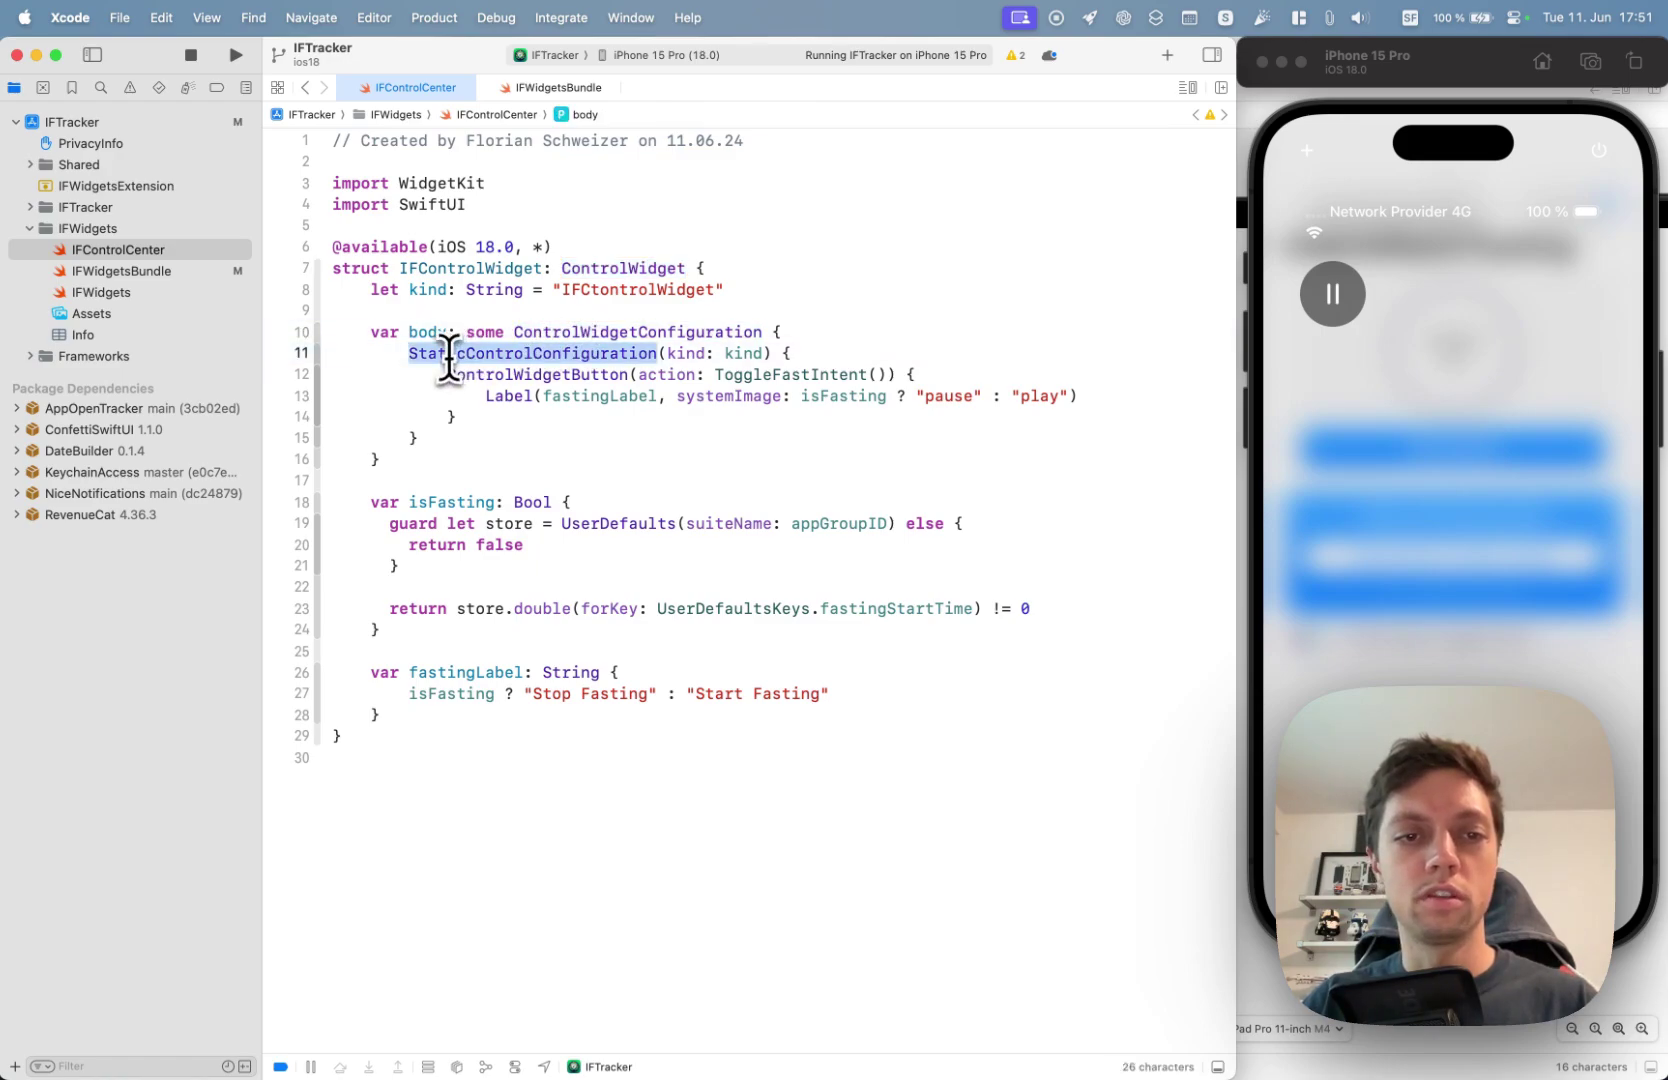
{"action": "double_click", "coordinate": [511, 376]}
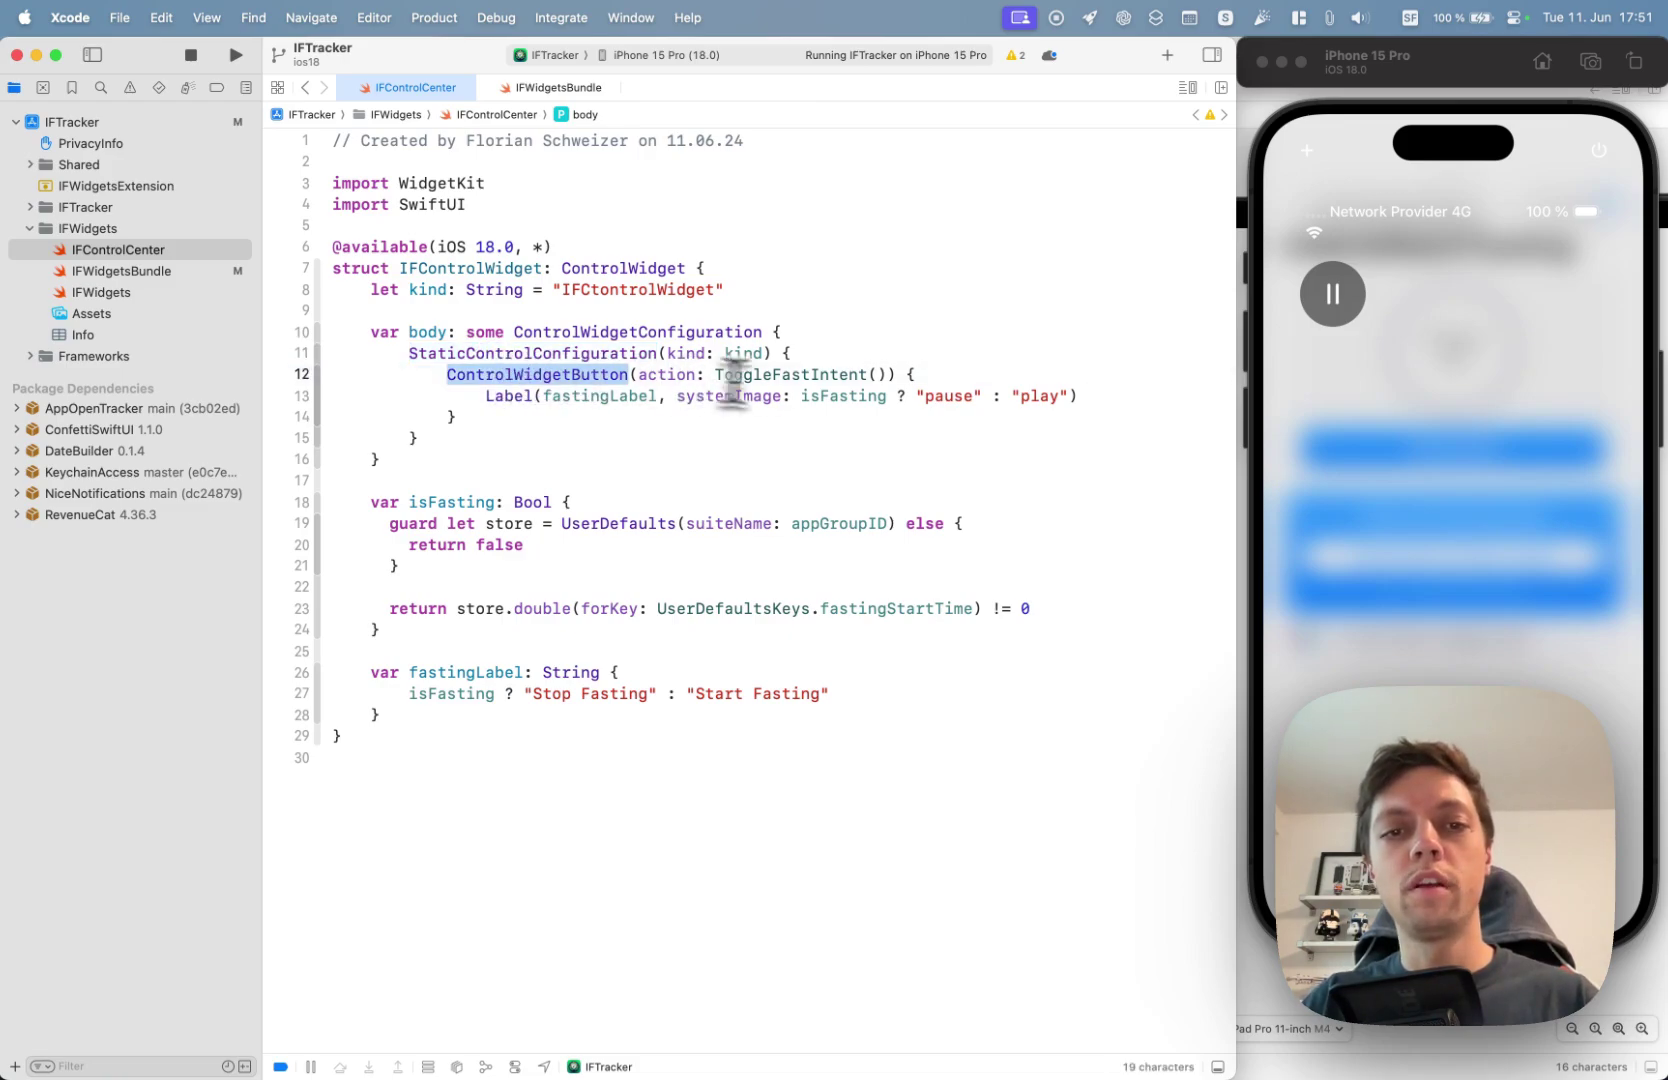
{"action": "left_click", "coordinate": [899, 376], "text": "shift"}
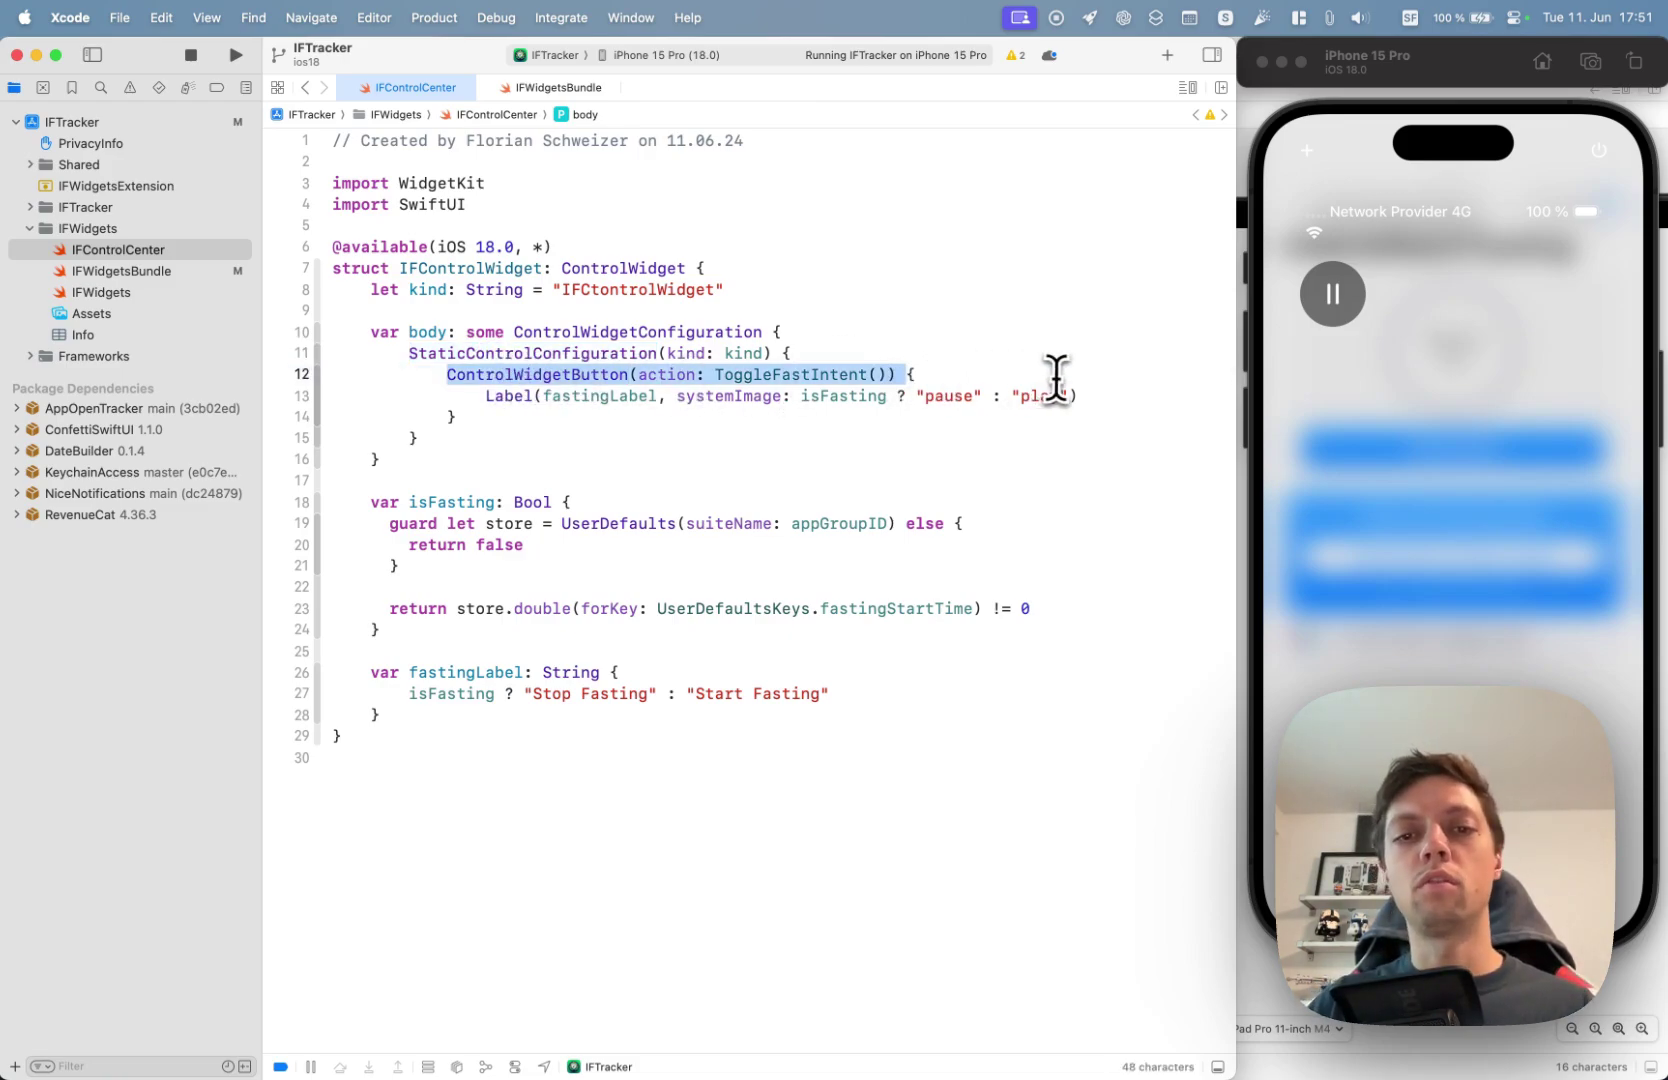